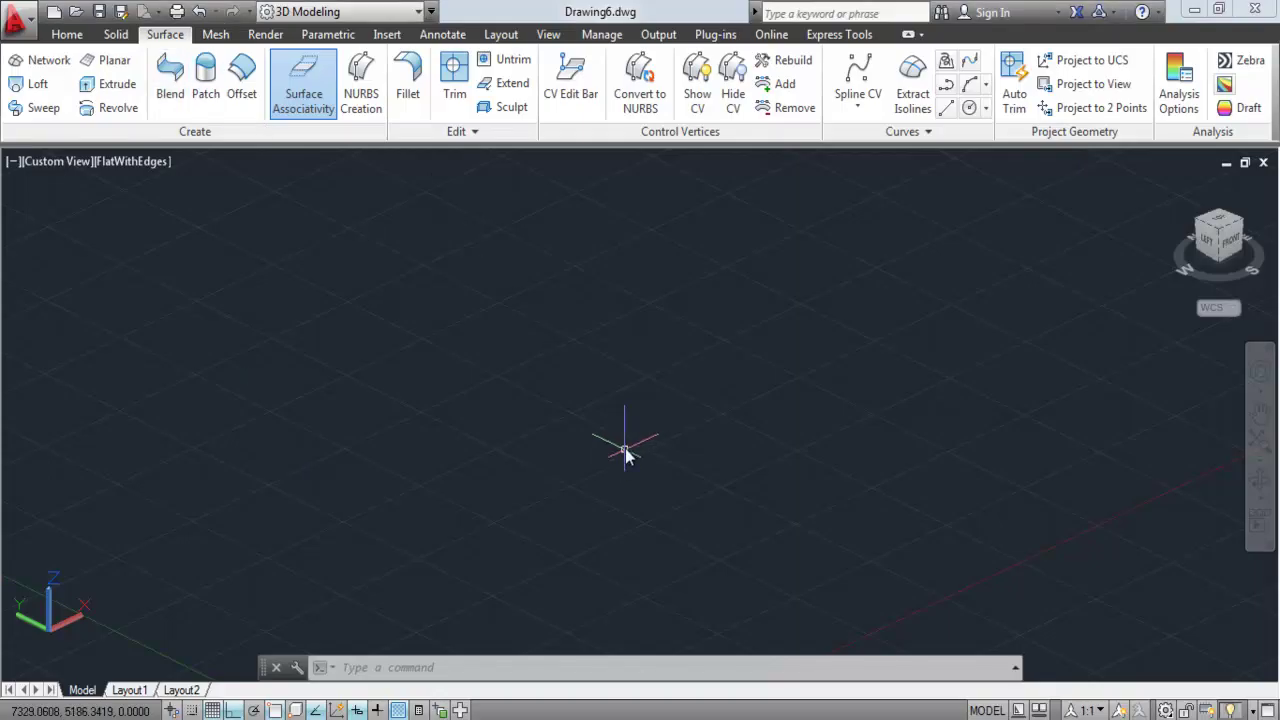
Draw a circle of radius 100.
type("c")
key("Return")
left_click(625, 449)
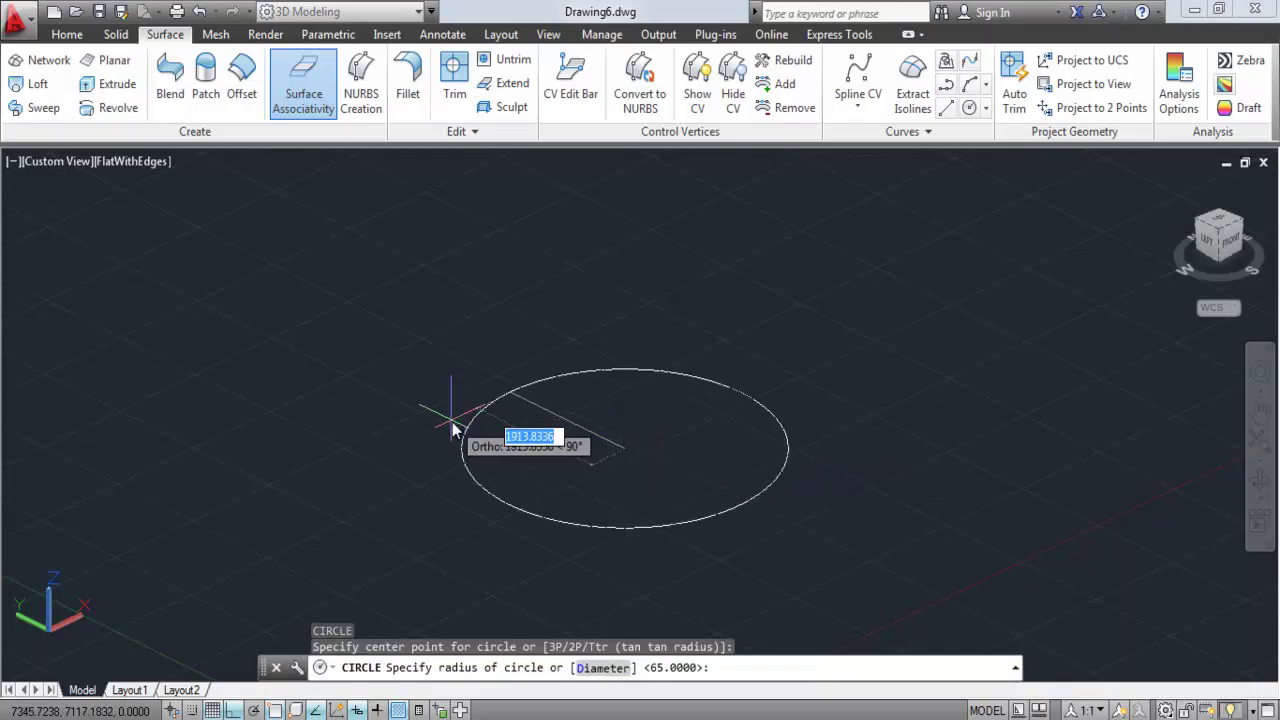
type("100")
key("Return")
scroll(720, 458, "up", 5)
scroll(655, 469, "up", 4)
Draw a concentric circle of radius 60 at the same centre.
key("Return")
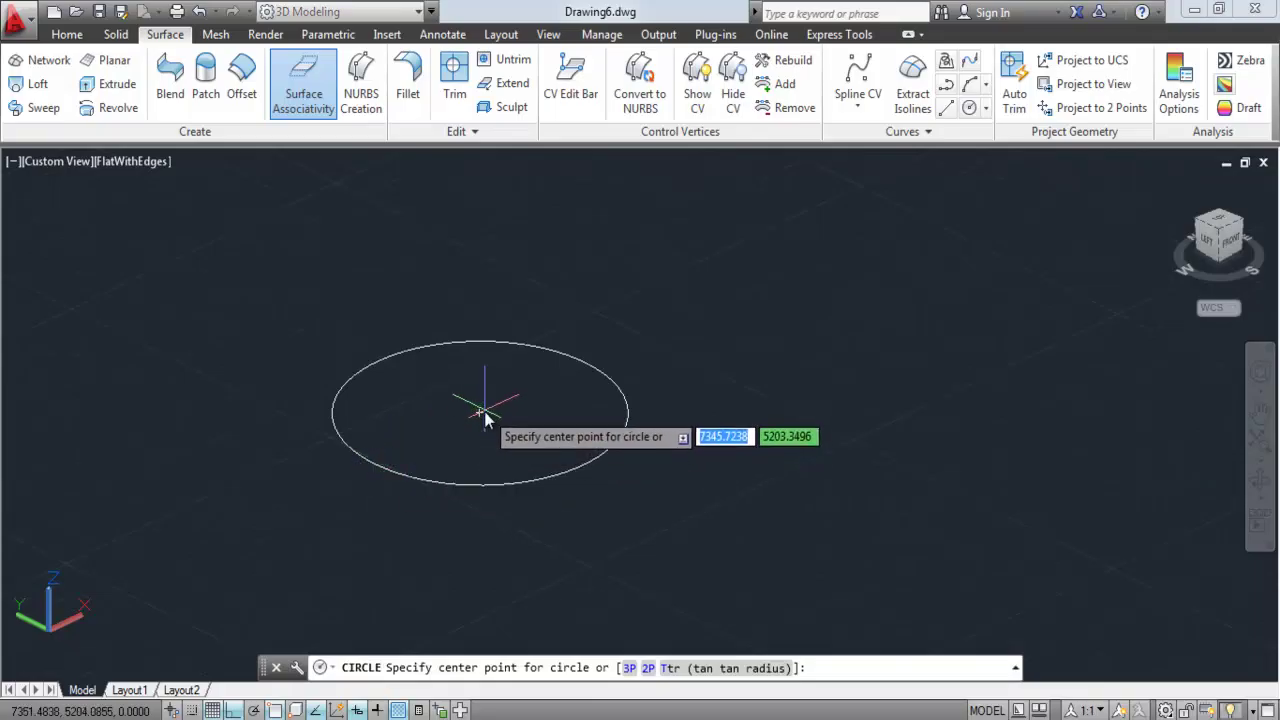
left_click(479, 412)
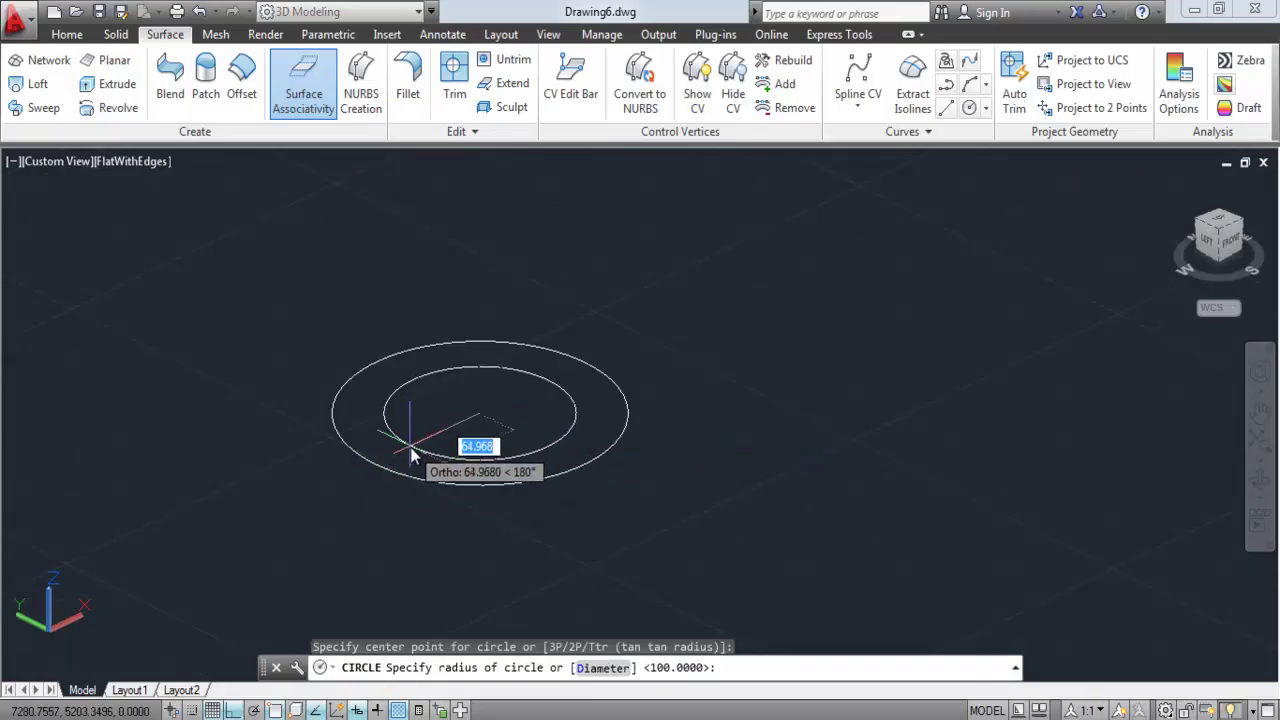
type("60")
key("Return")
Move the radius-60 circle straight up along Z above the larger circle.
left_click(440, 393)
left_click(445, 387)
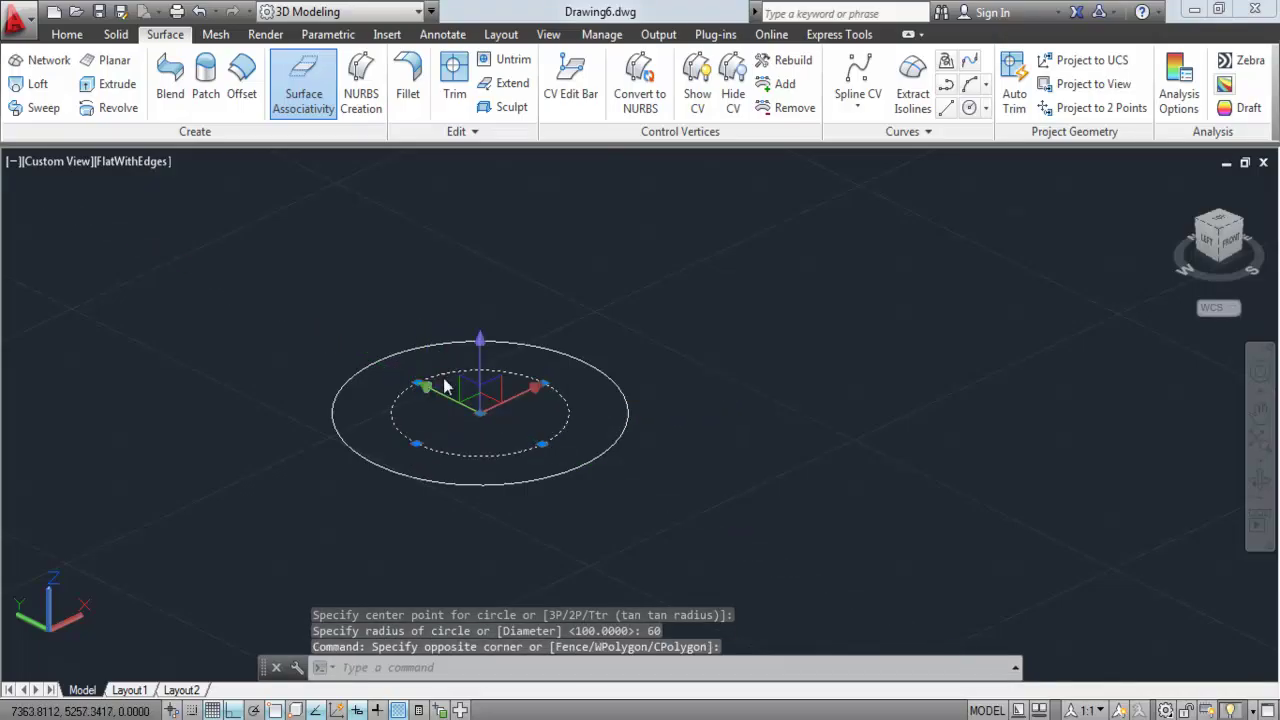
type("move")
key("Return")
left_click(429, 371)
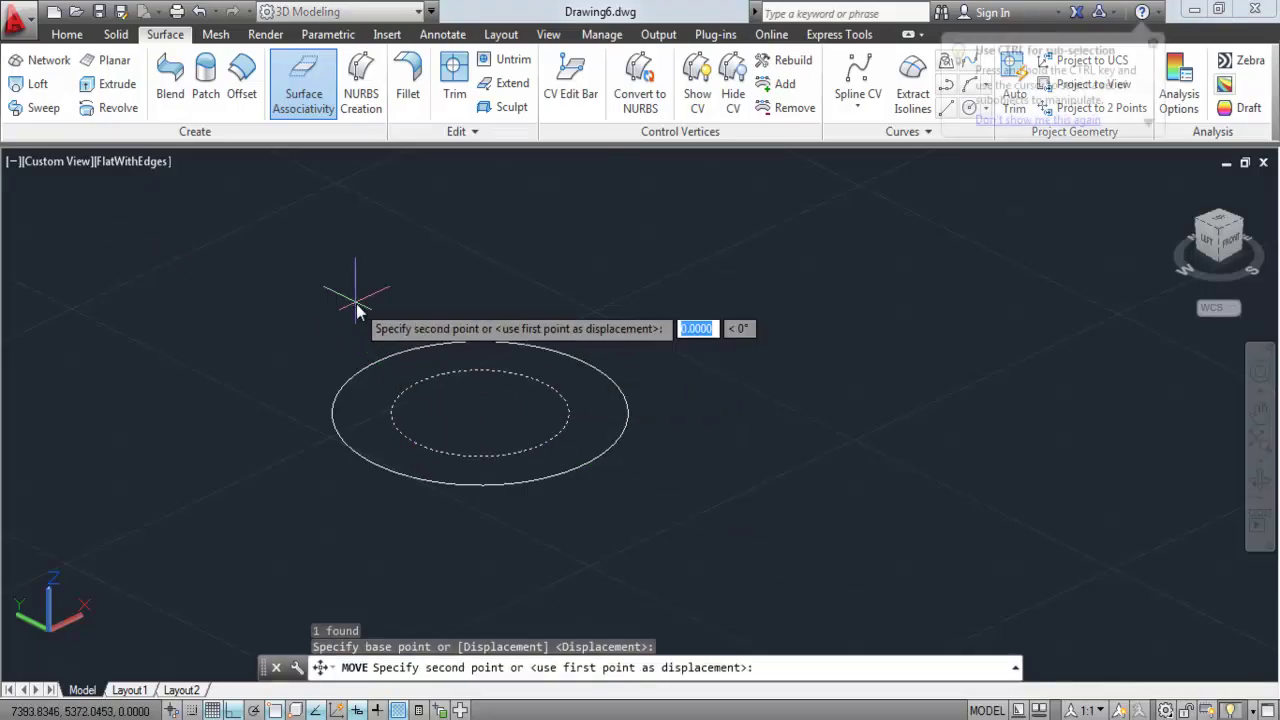
scroll(351, 258, "down", 3)
scroll(380, 400, "up", 3)
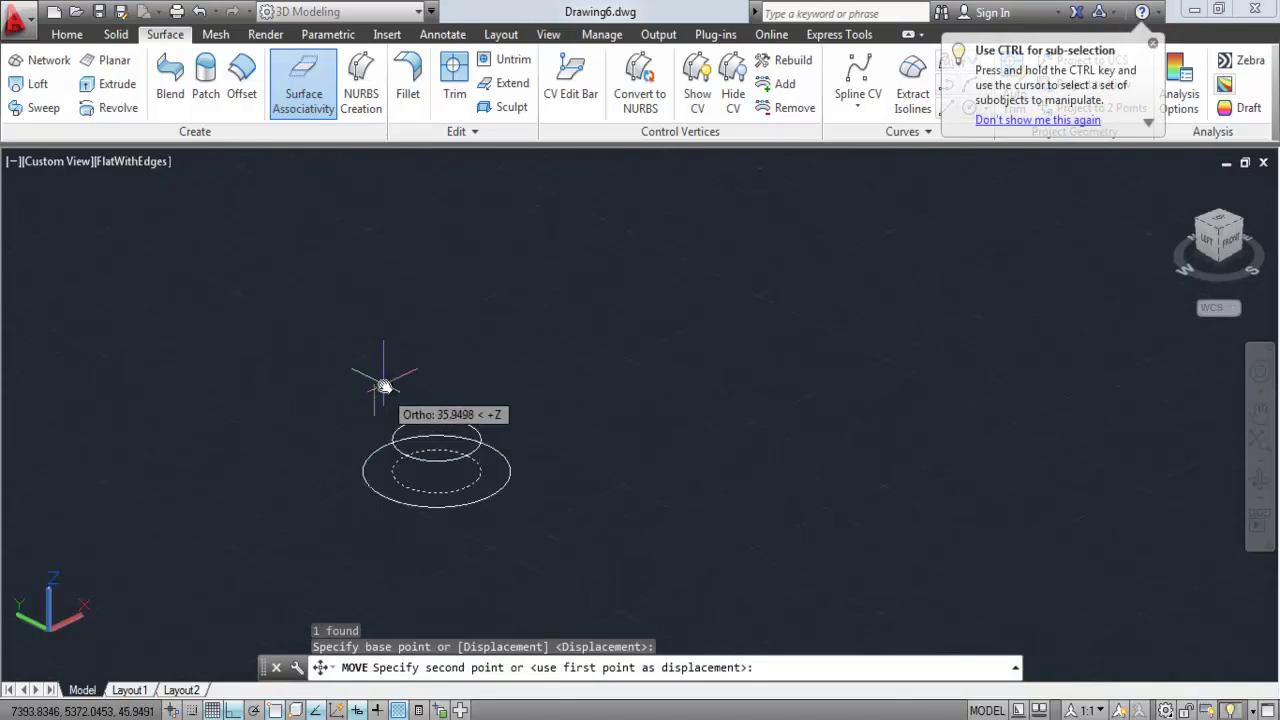
left_click(395, 310)
middle_click_drag(380, 337, 509, 423)
scroll(509, 423, "up", 1)
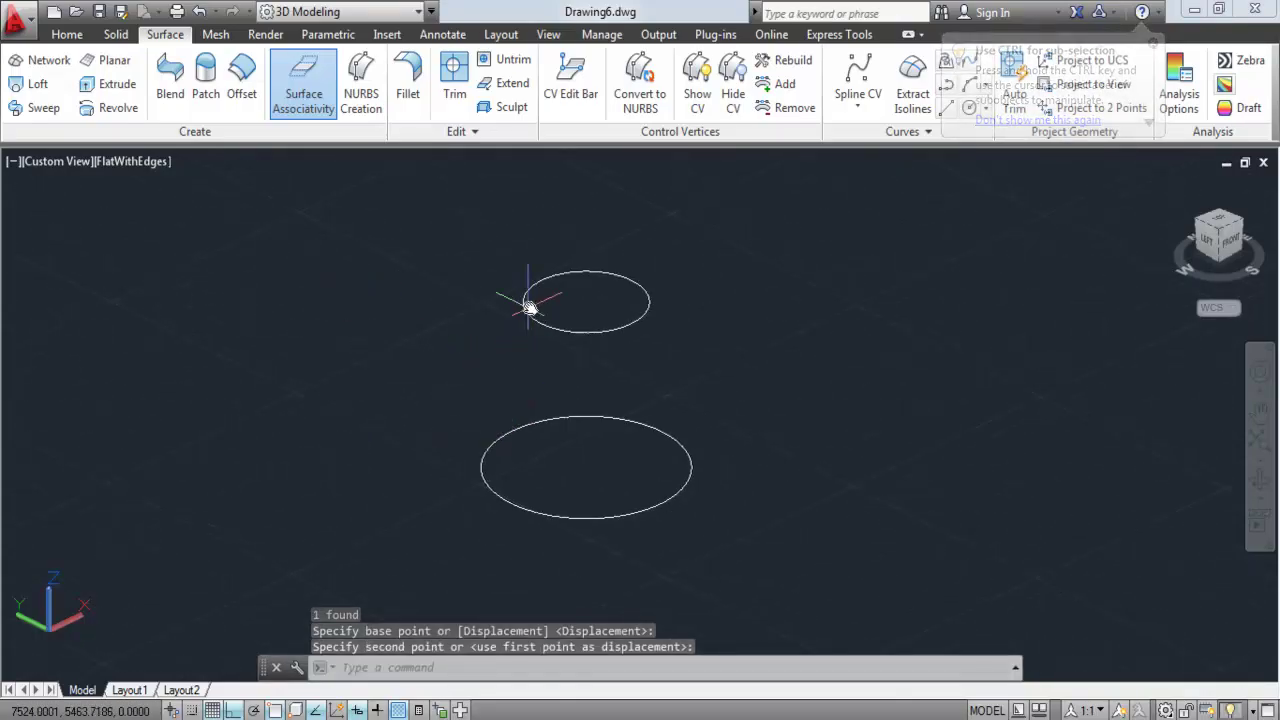
left_click(117, 86)
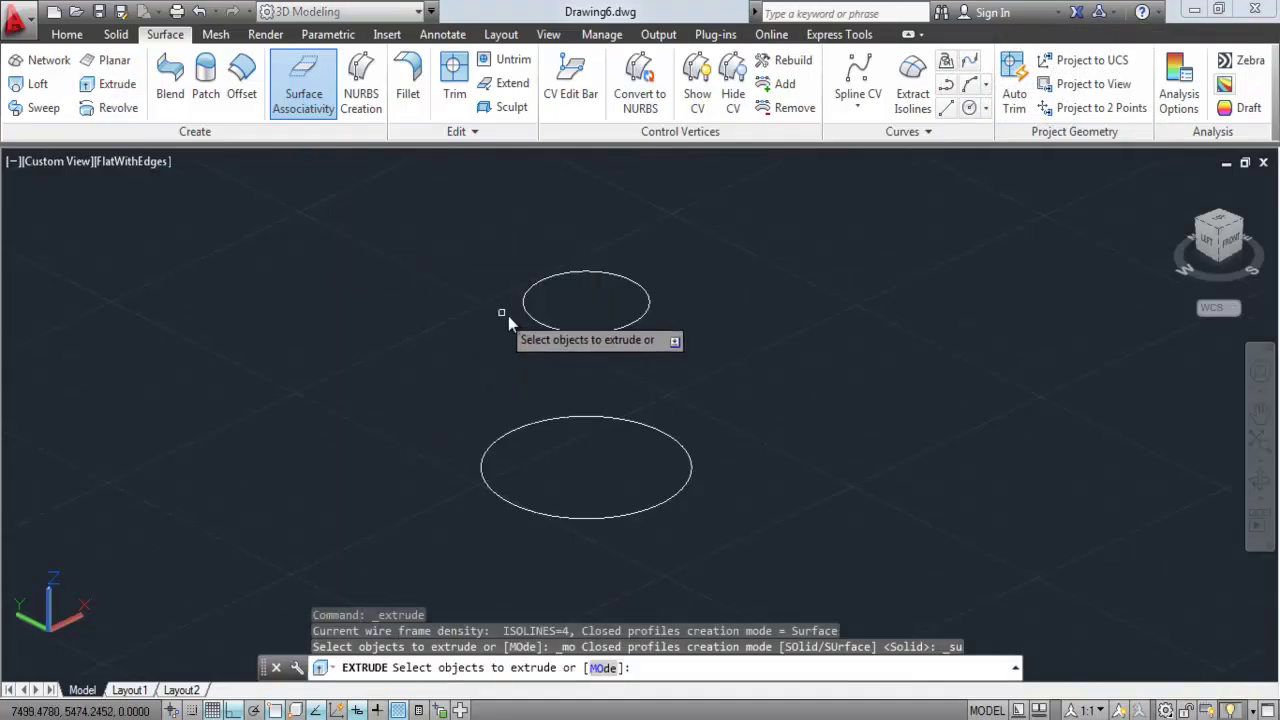
Extrude the upper circle into a short open surface band.
left_click(528, 296)
key("Return")
left_click(537, 277)
key("Return")
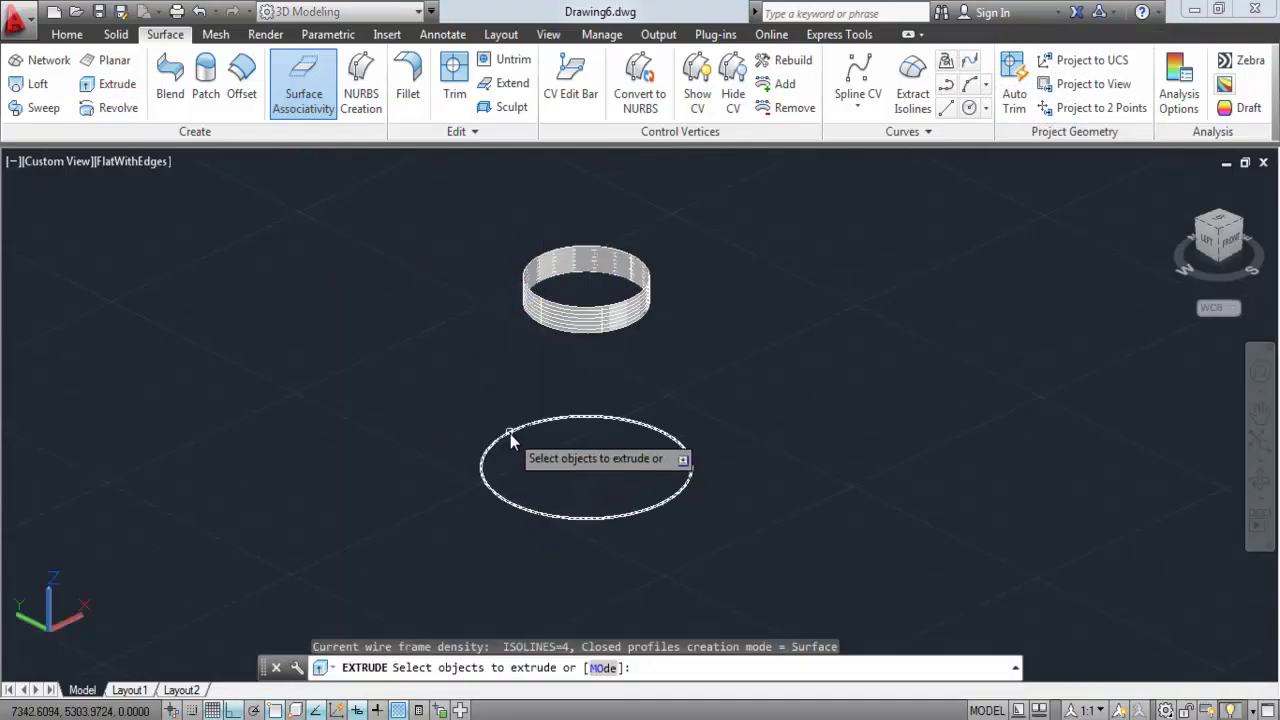
Extrude the lower circle into a surface band as well.
left_click(510, 433)
key("Return")
left_click(449, 512)
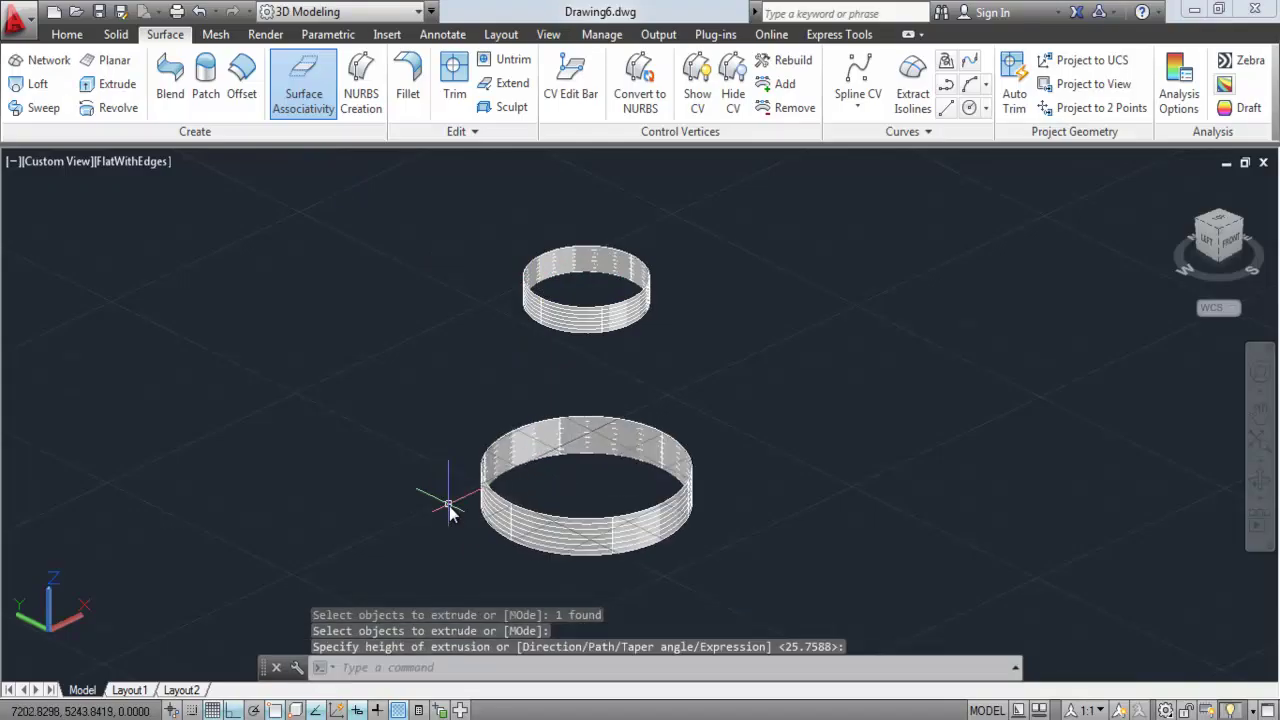
key("Escape")
key("Escape")
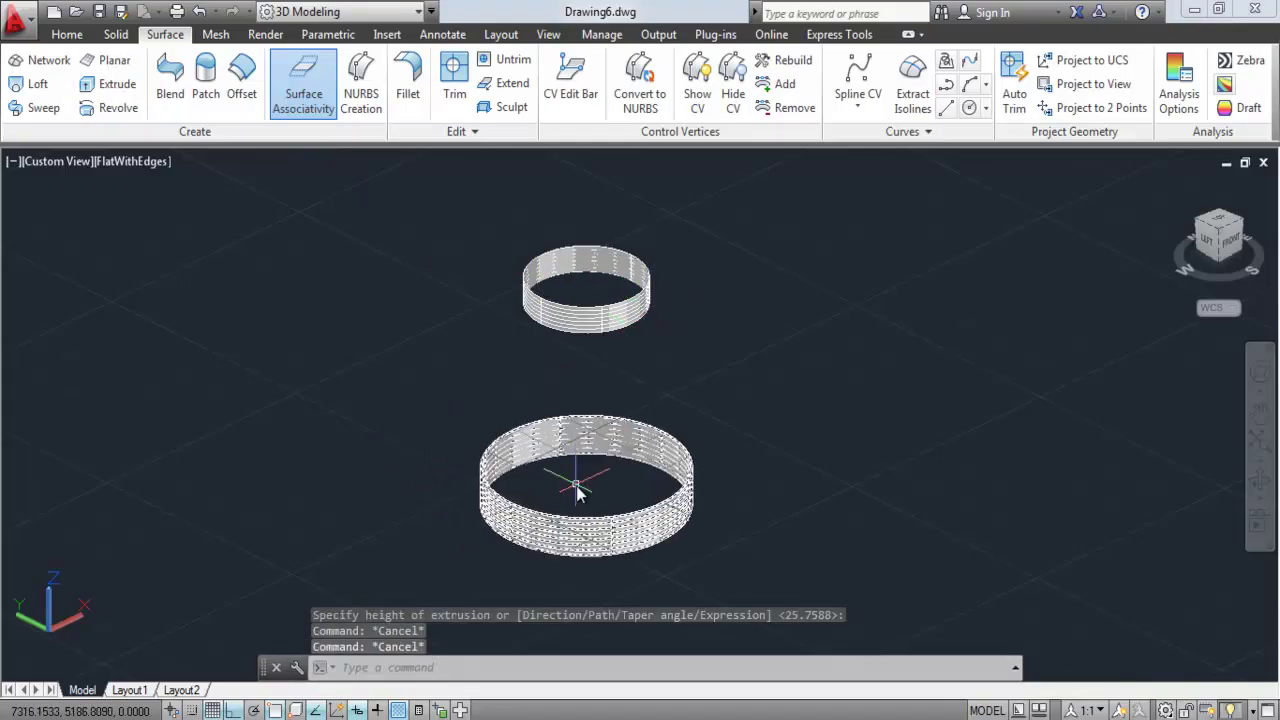
scroll(570, 505, "up", 2)
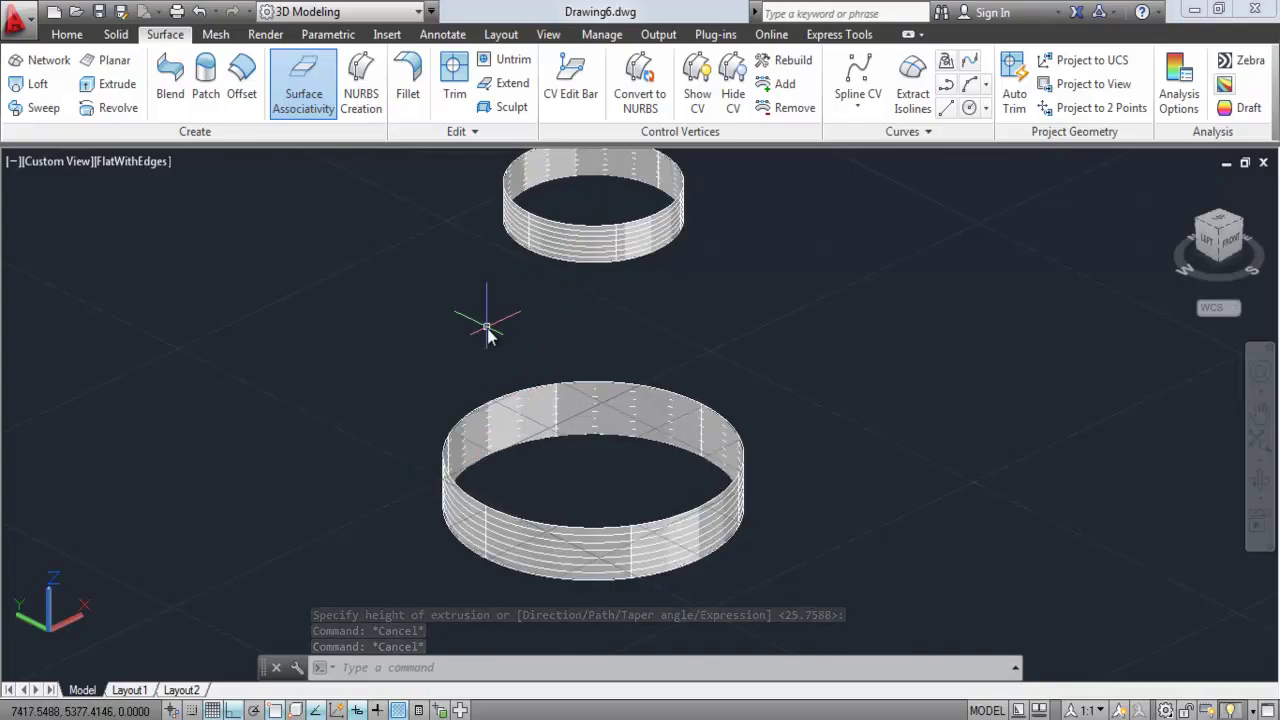
middle_click_drag(487, 335, 515, 355)
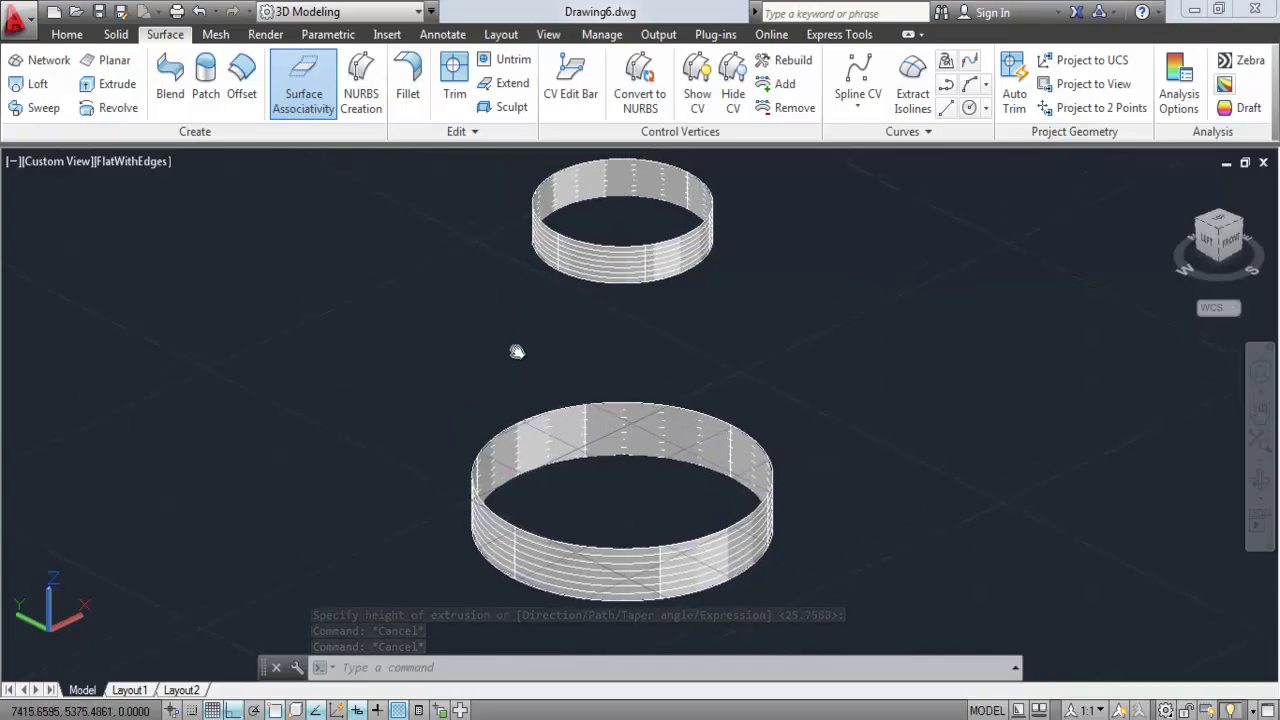
Start a blend surface between the upper ring's bottom edge and the lower ring's top edge.
left_click(170, 85)
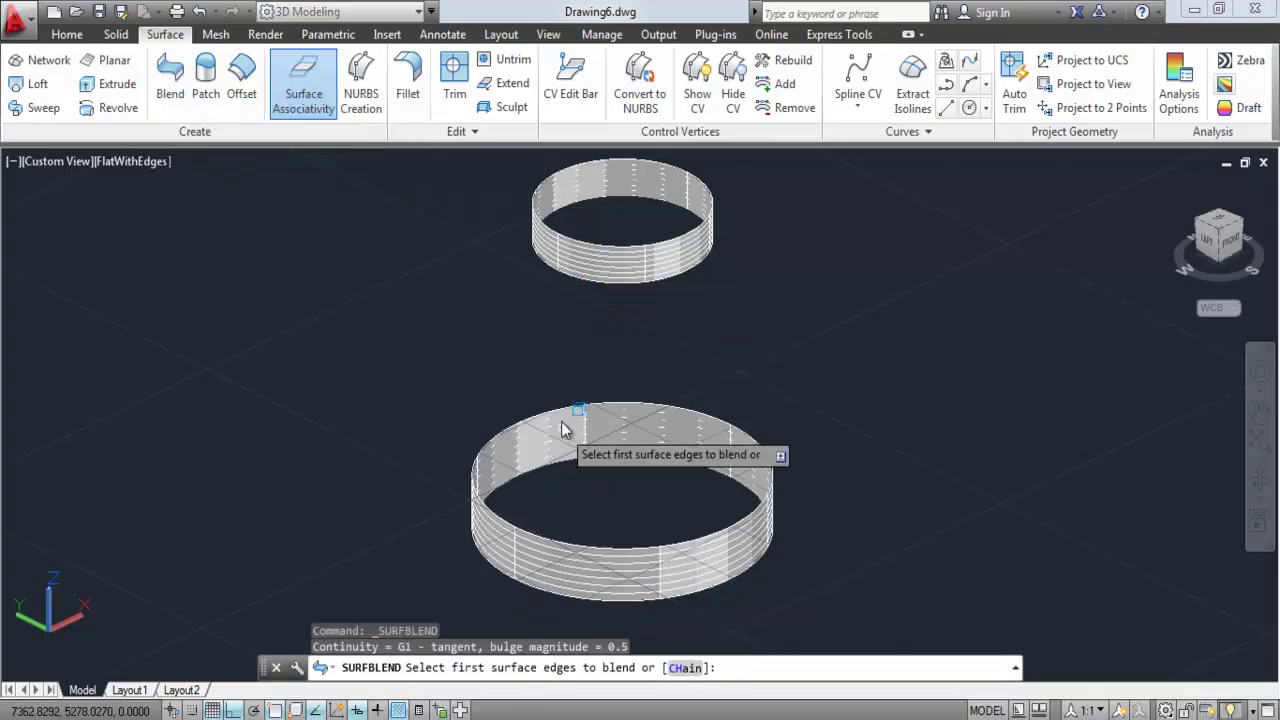
left_click(558, 276)
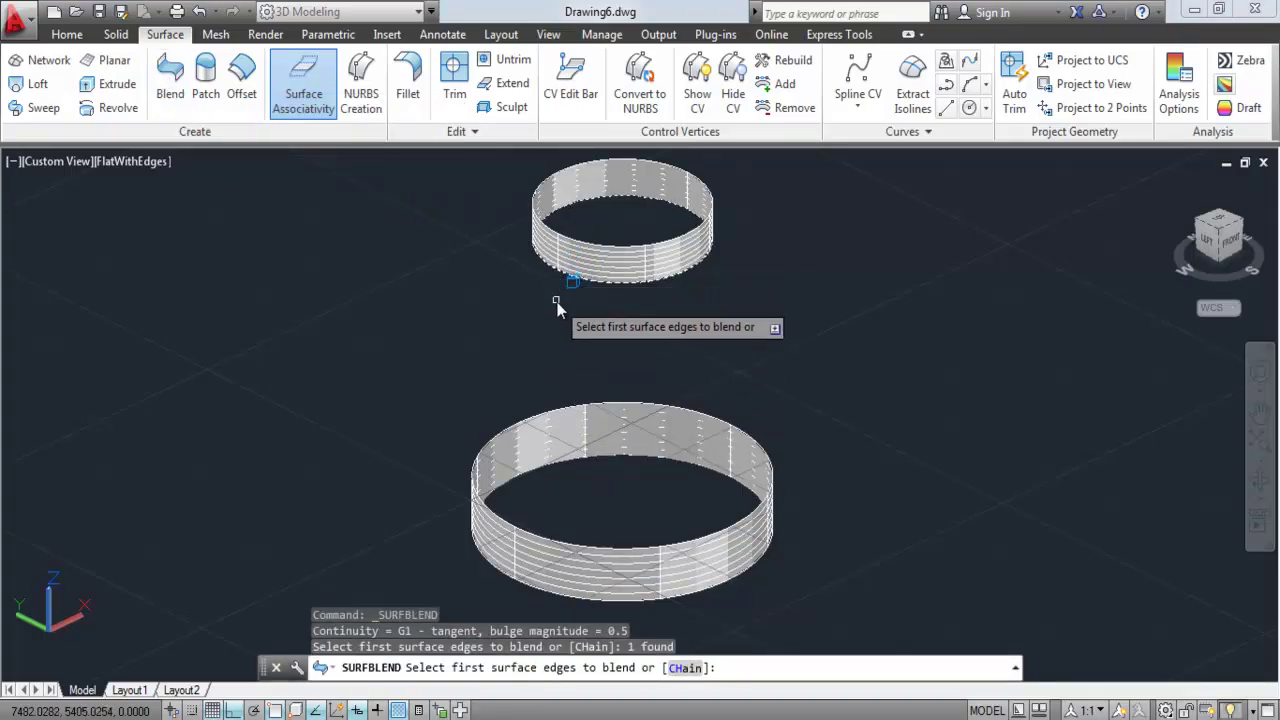
key("Return")
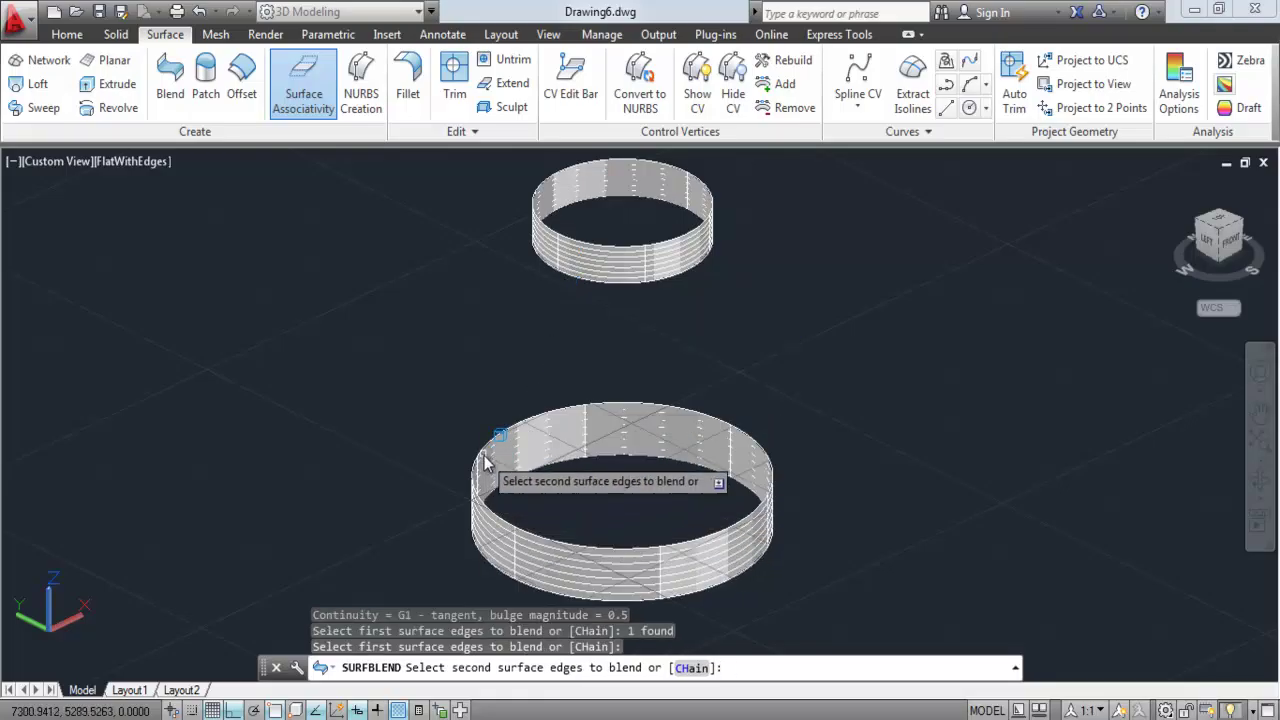
left_click(478, 458)
key("Return")
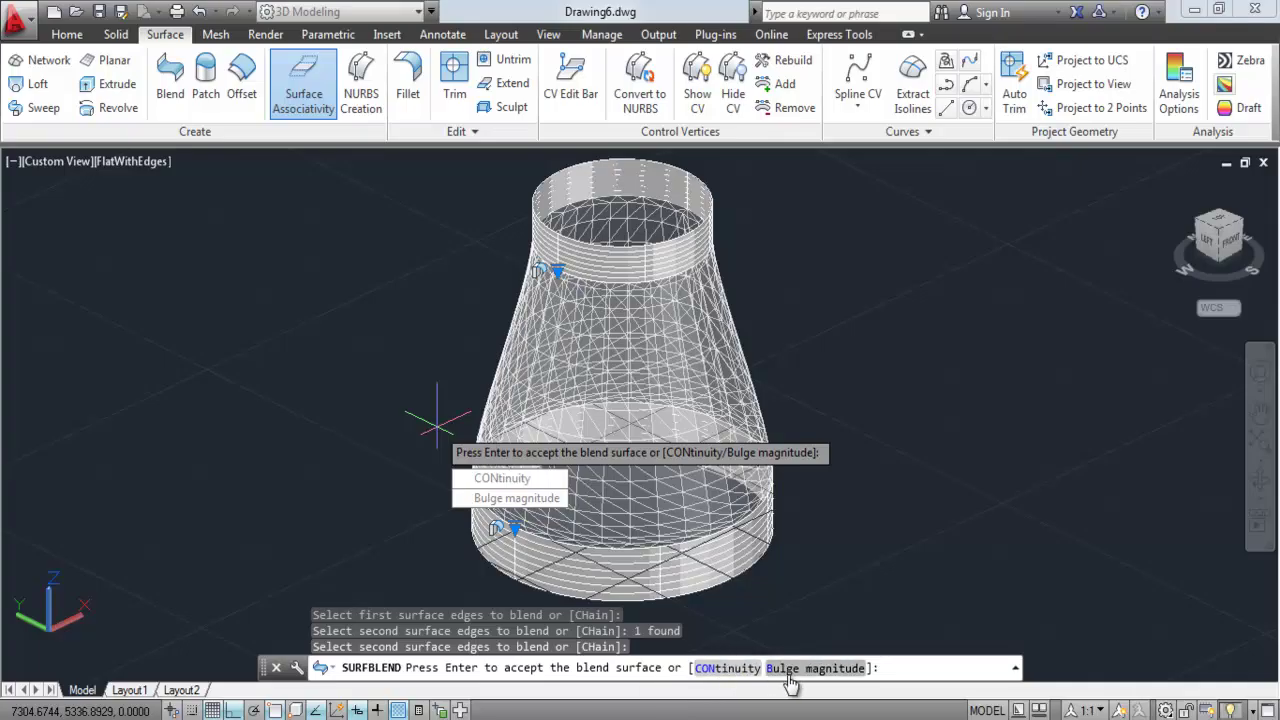
Set G0 continuity at both edges and accept the blend.
left_click(488, 479)
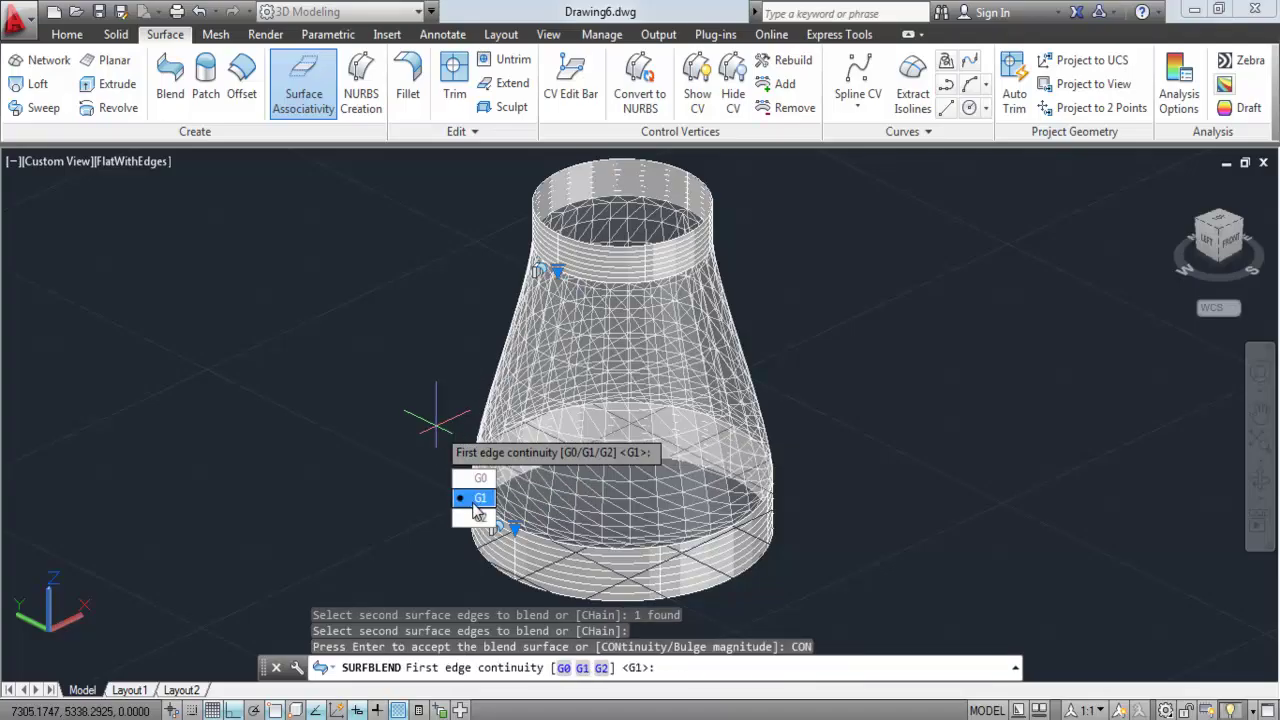
left_click(478, 480)
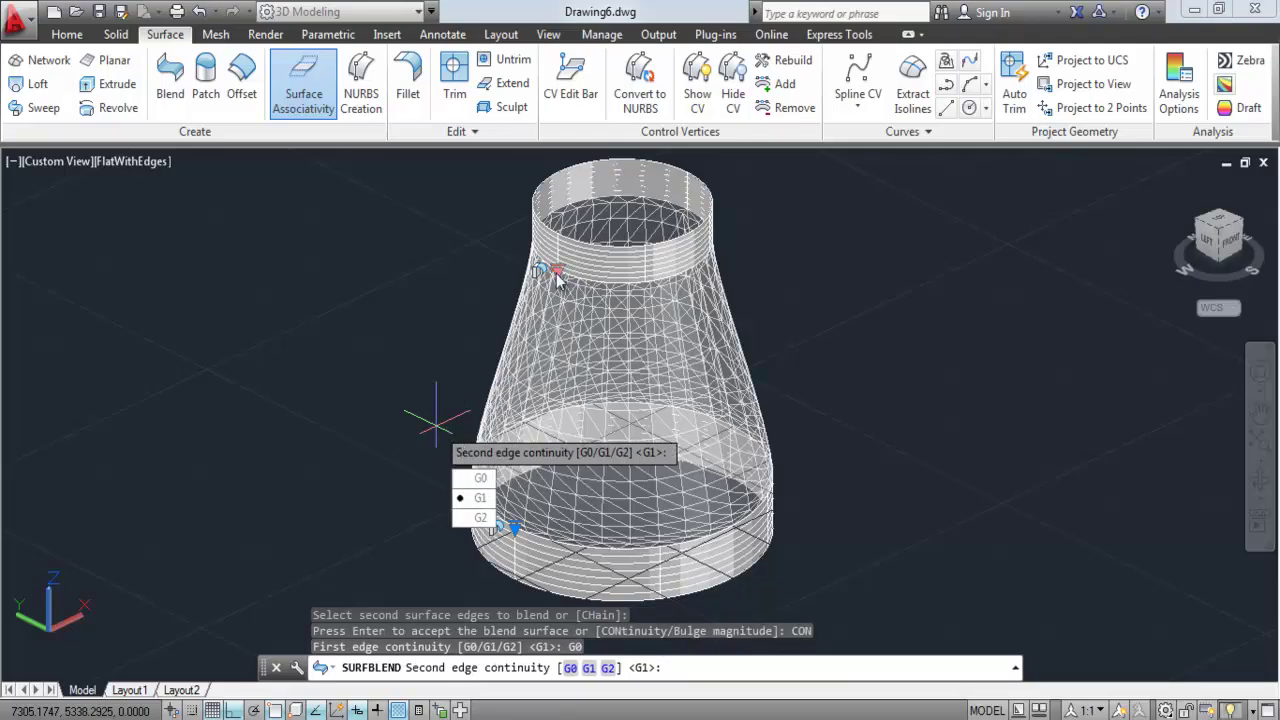
left_click(467, 482)
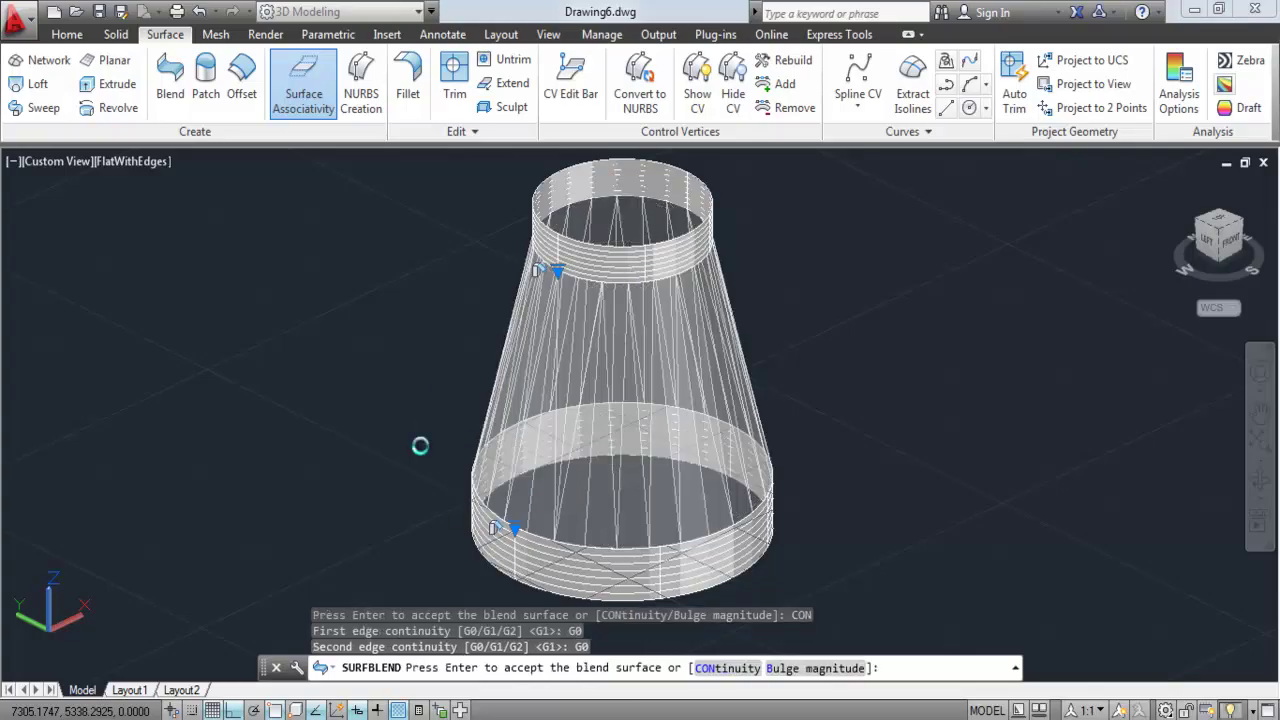
key("Return")
key("Return")
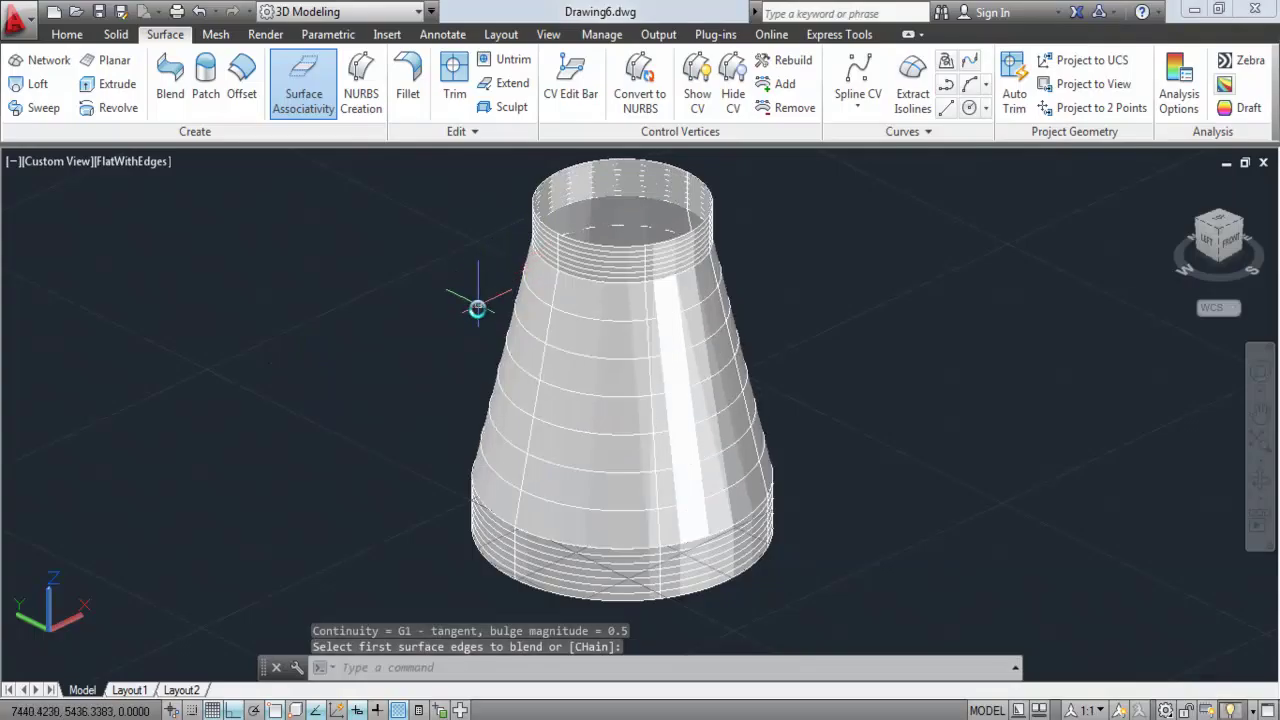
Undo the G0 blend and start a new blend between the two ring edges.
key("ctrl+z")
key("ctrl+z")
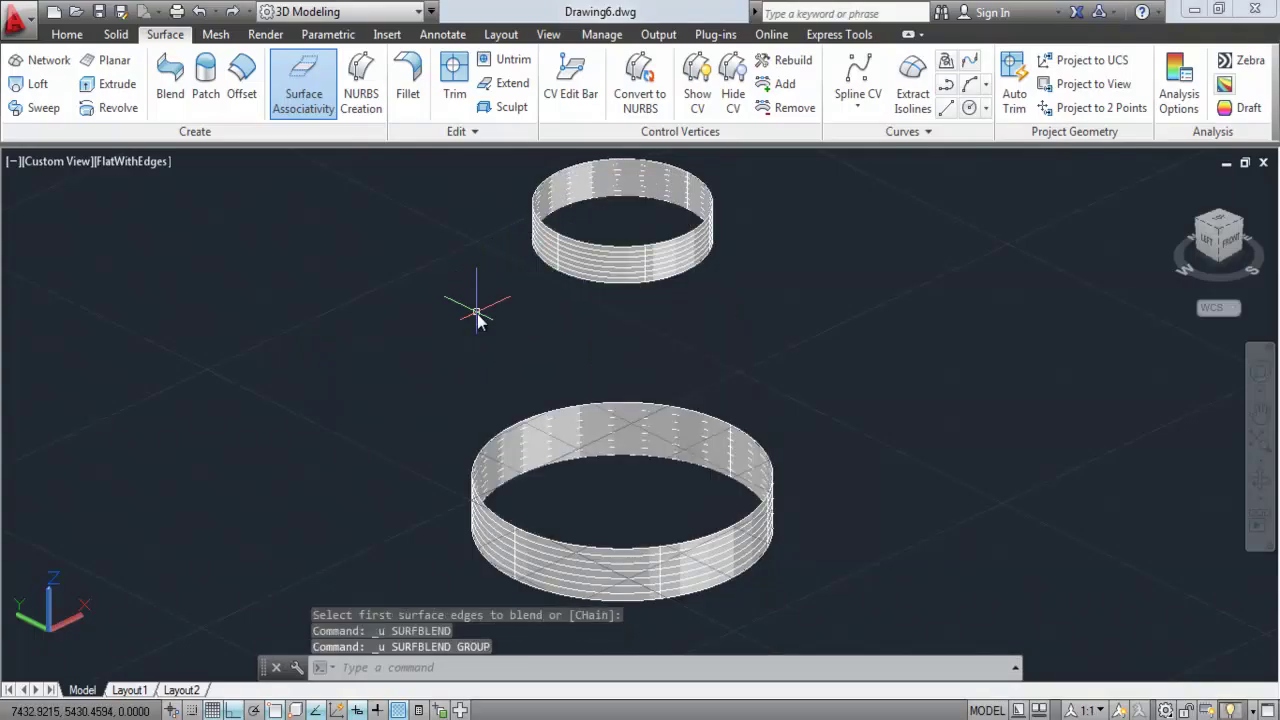
left_click(172, 97)
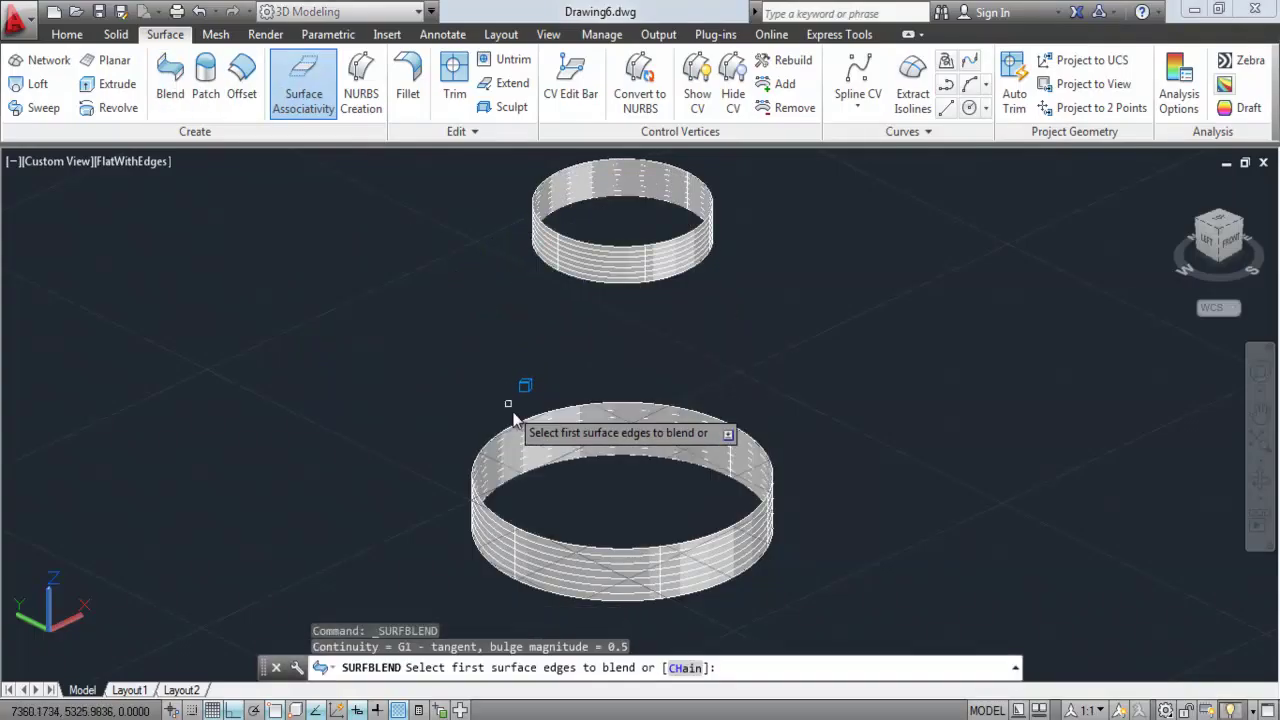
left_click(575, 287)
key("Return")
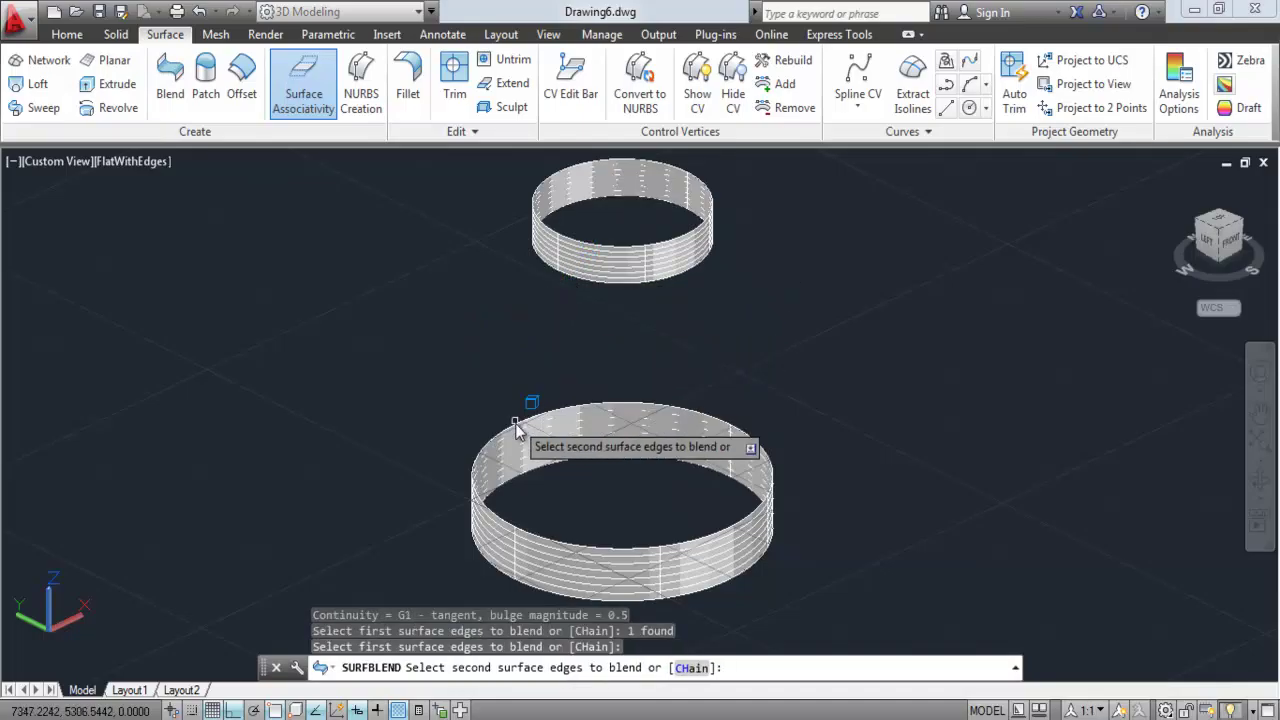
left_click(510, 437)
key("Return")
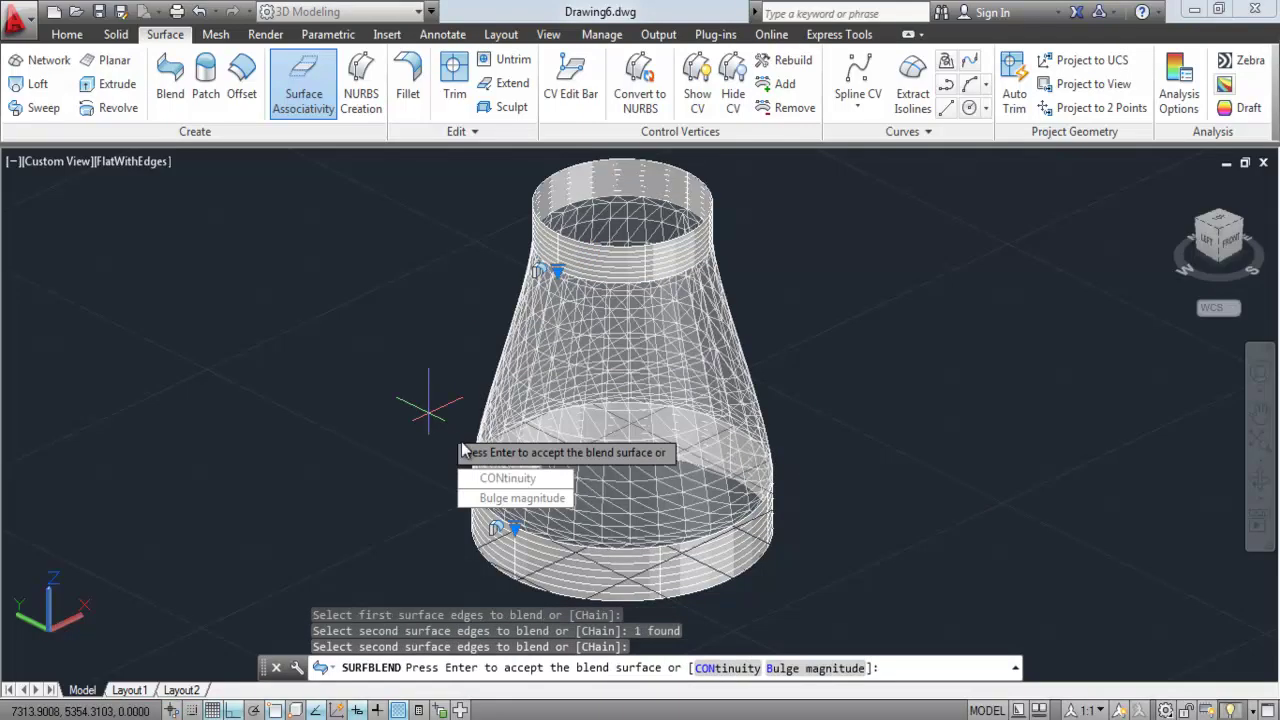
Set G1 tangent continuity at both edges and accept the blend.
key("Down")
left_click(512, 482)
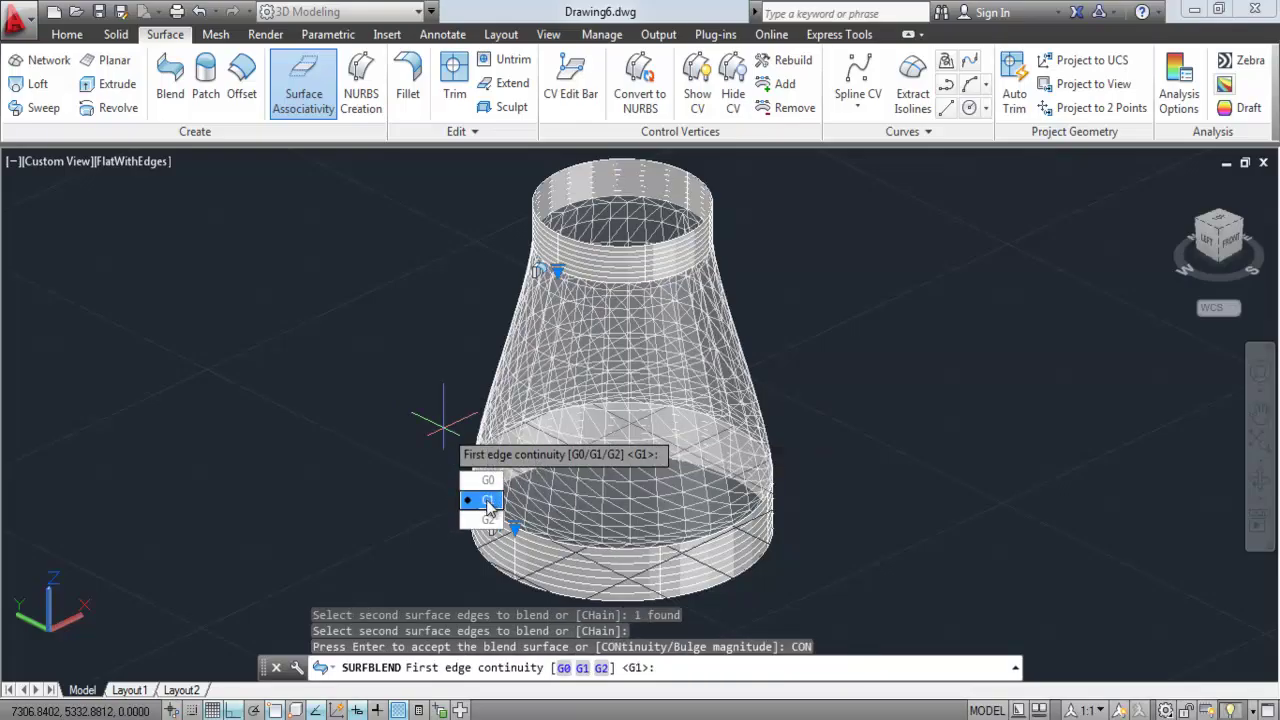
left_click(488, 503)
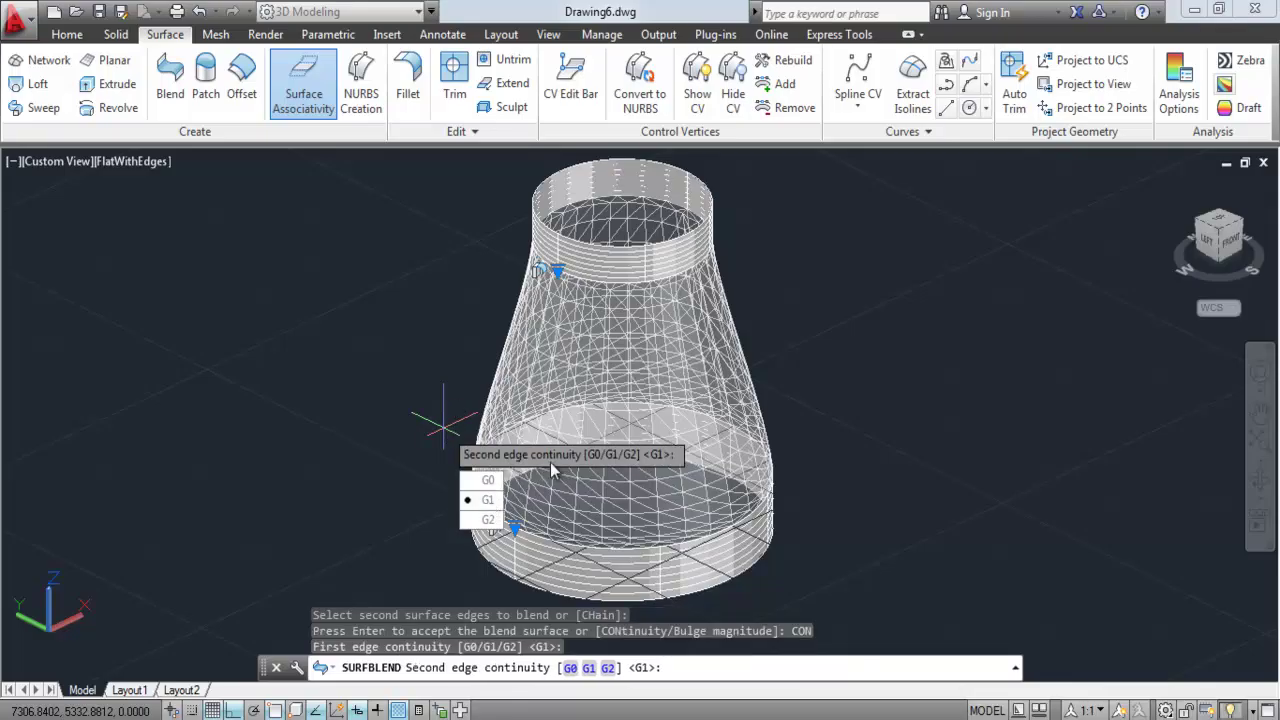
left_click(486, 503)
key("Return")
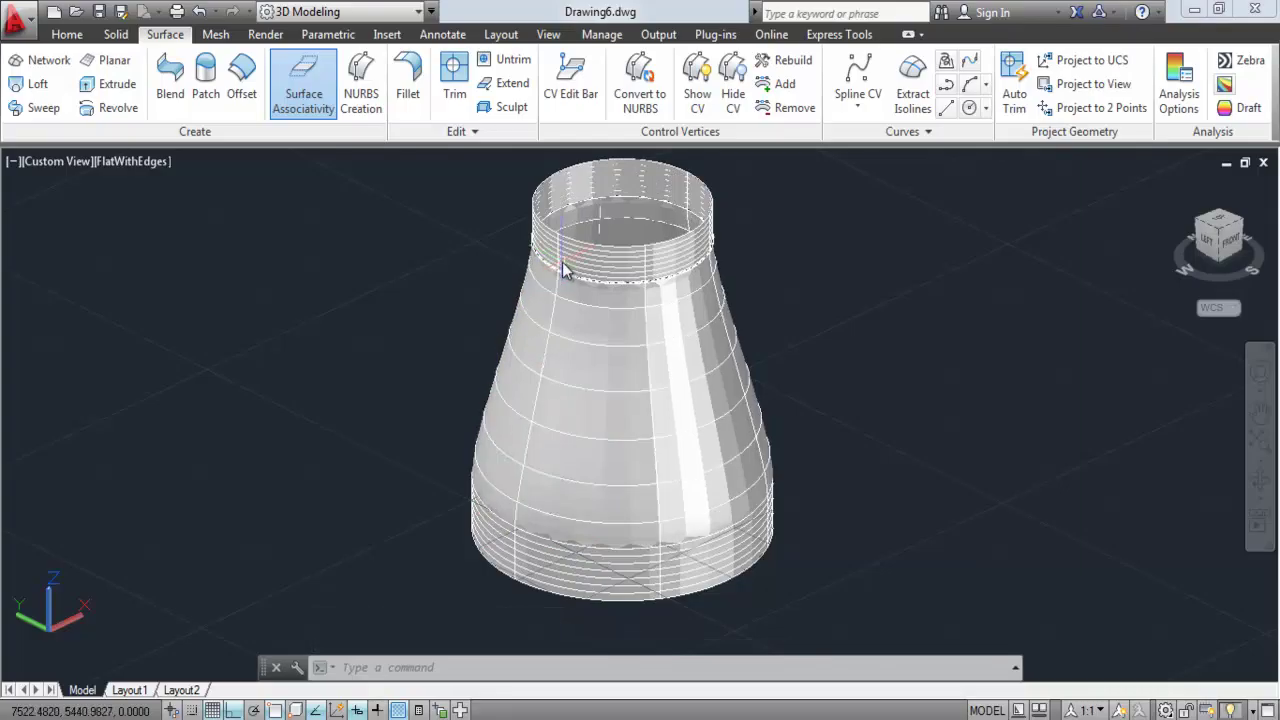
Undo the G1 blend and pick both ring edges for a new blend.
key("ctrl+z")
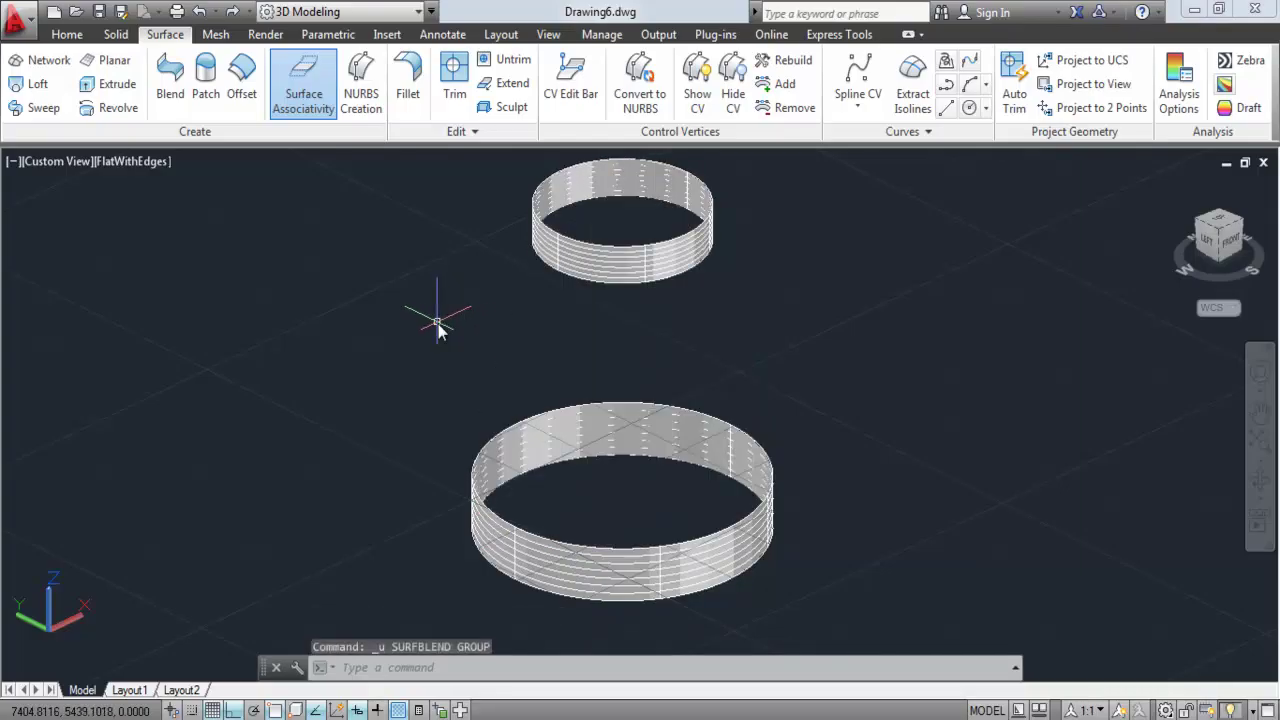
left_click(170, 75)
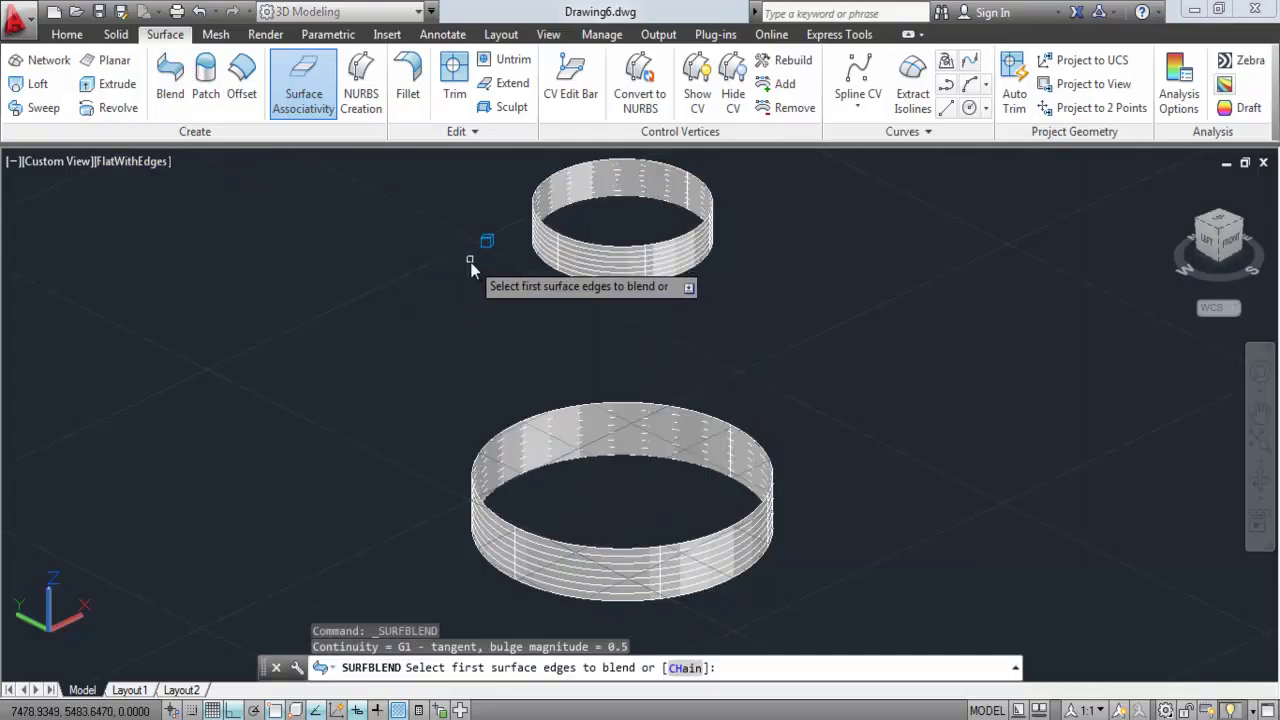
left_click(573, 278)
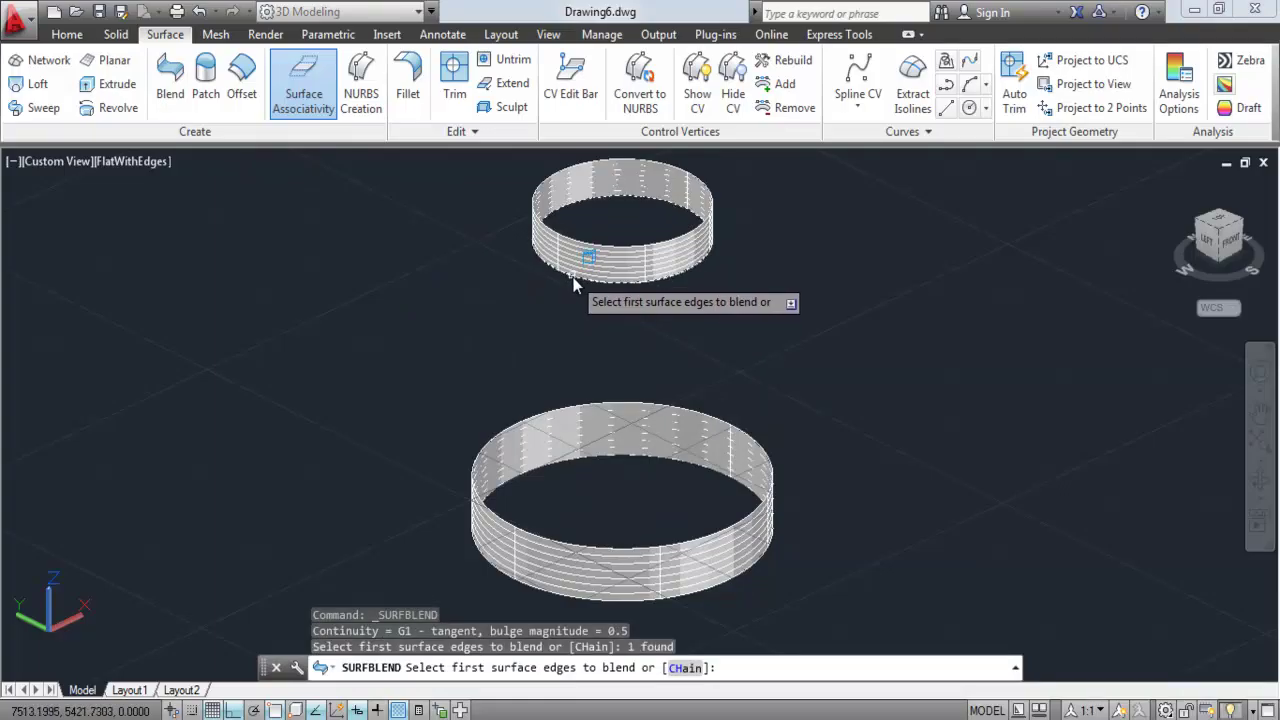
left_click(517, 428)
key("Return")
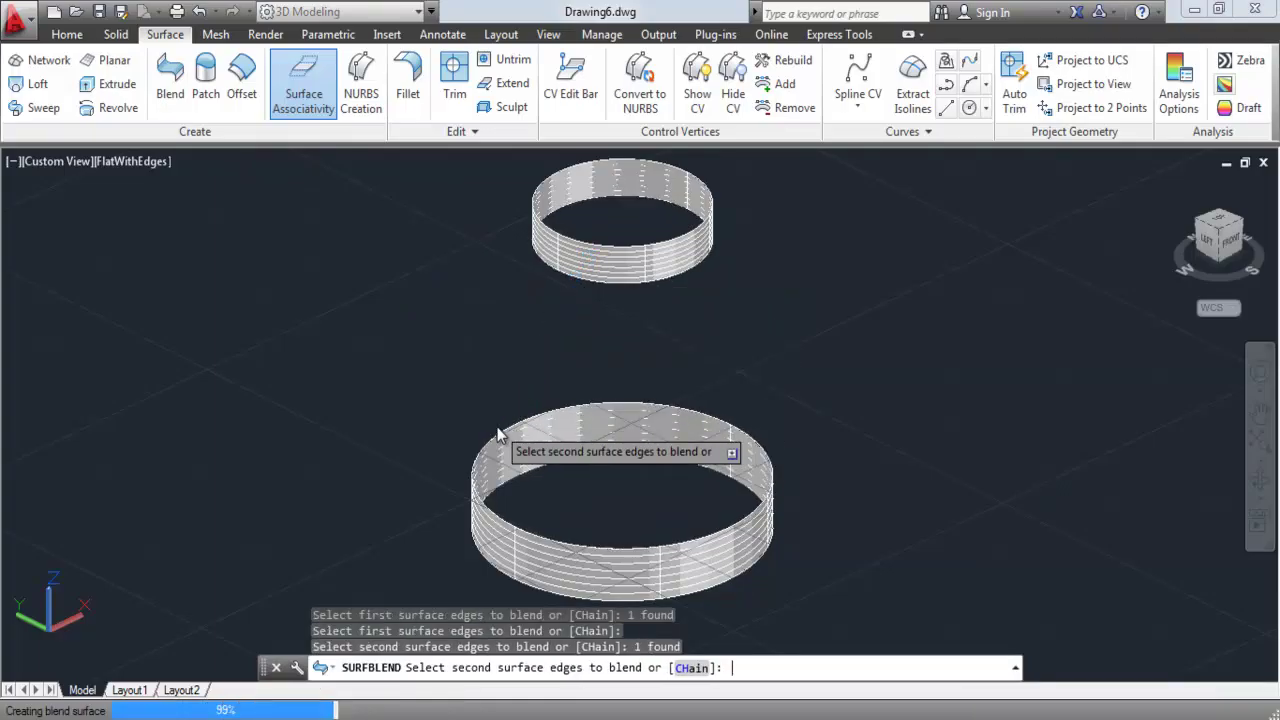
Set G2 curvature continuity at both edges and accept the blend.
left_click(545, 479)
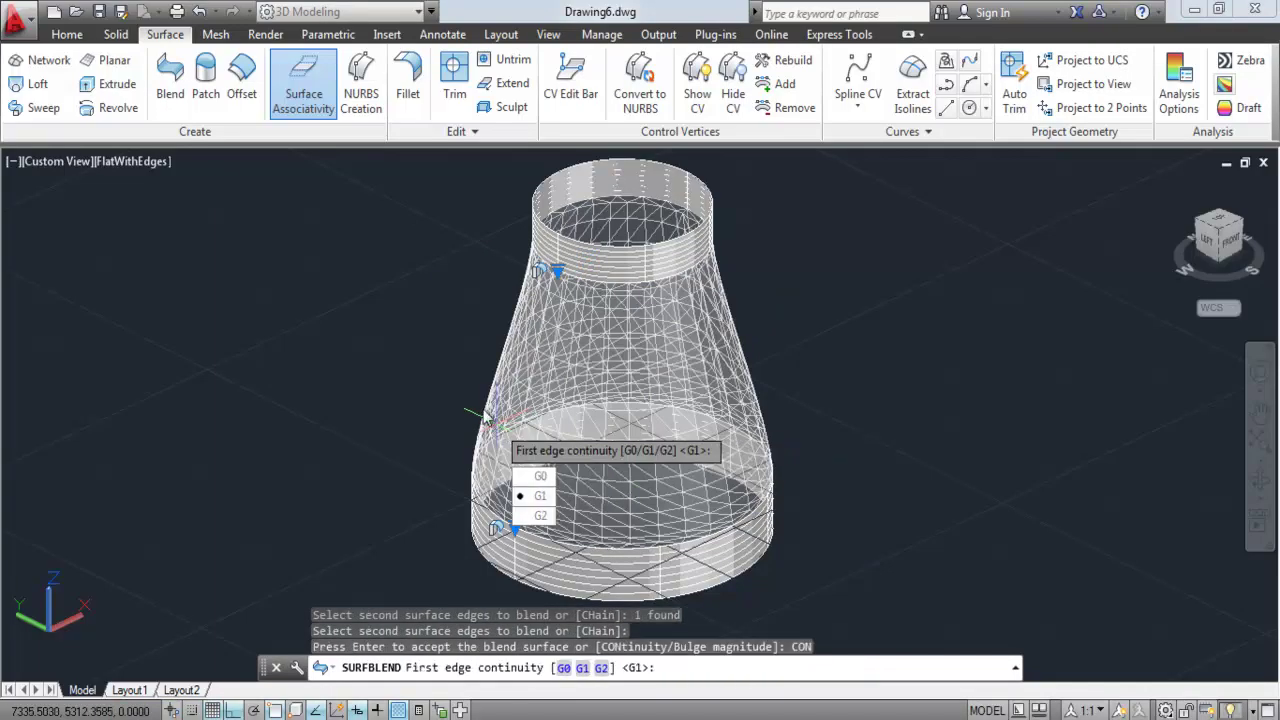
left_click(516, 518)
left_click(540, 516)
key("Return")
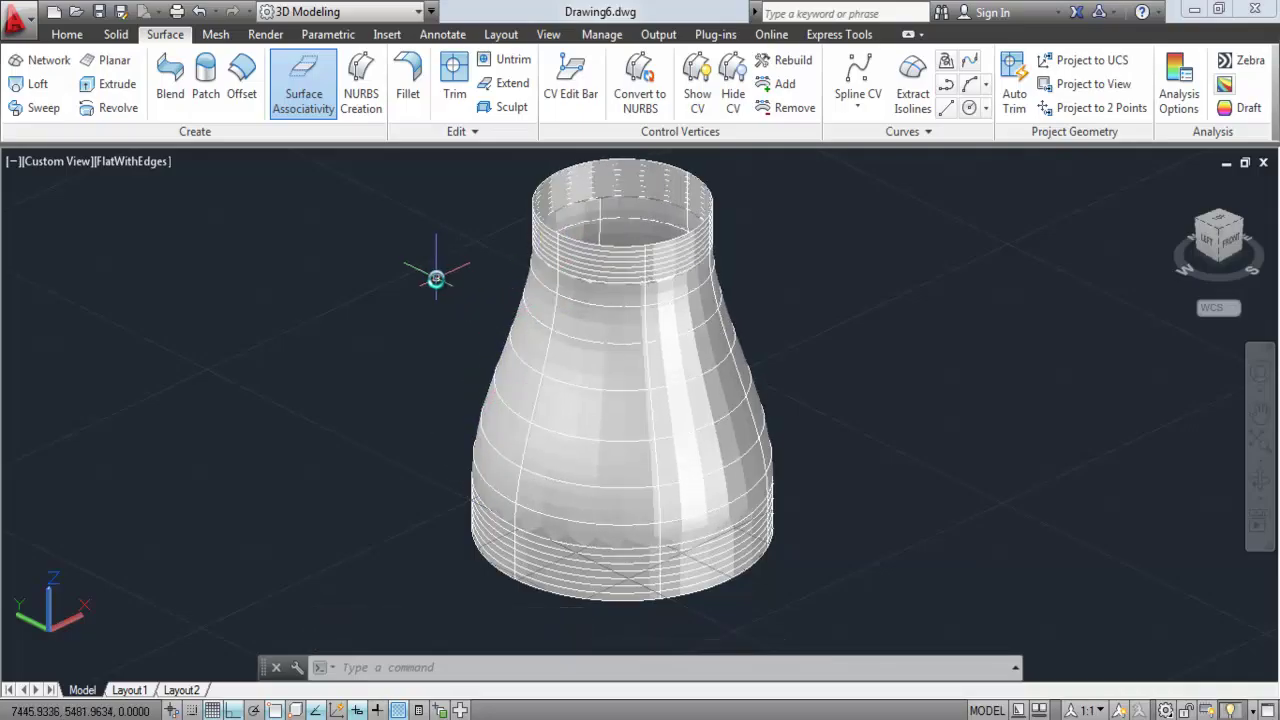
Undo the G2 blend and pick both ring edges for a new blend.
key("ctrl+z")
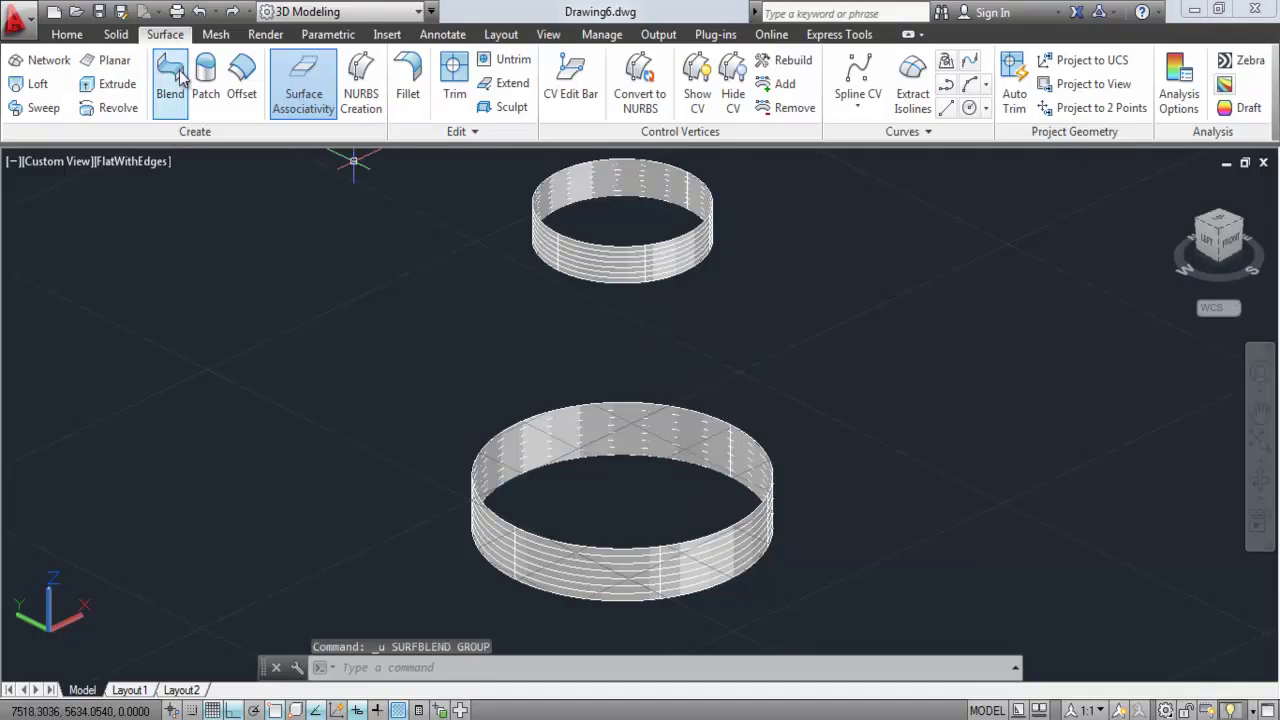
left_click(171, 78)
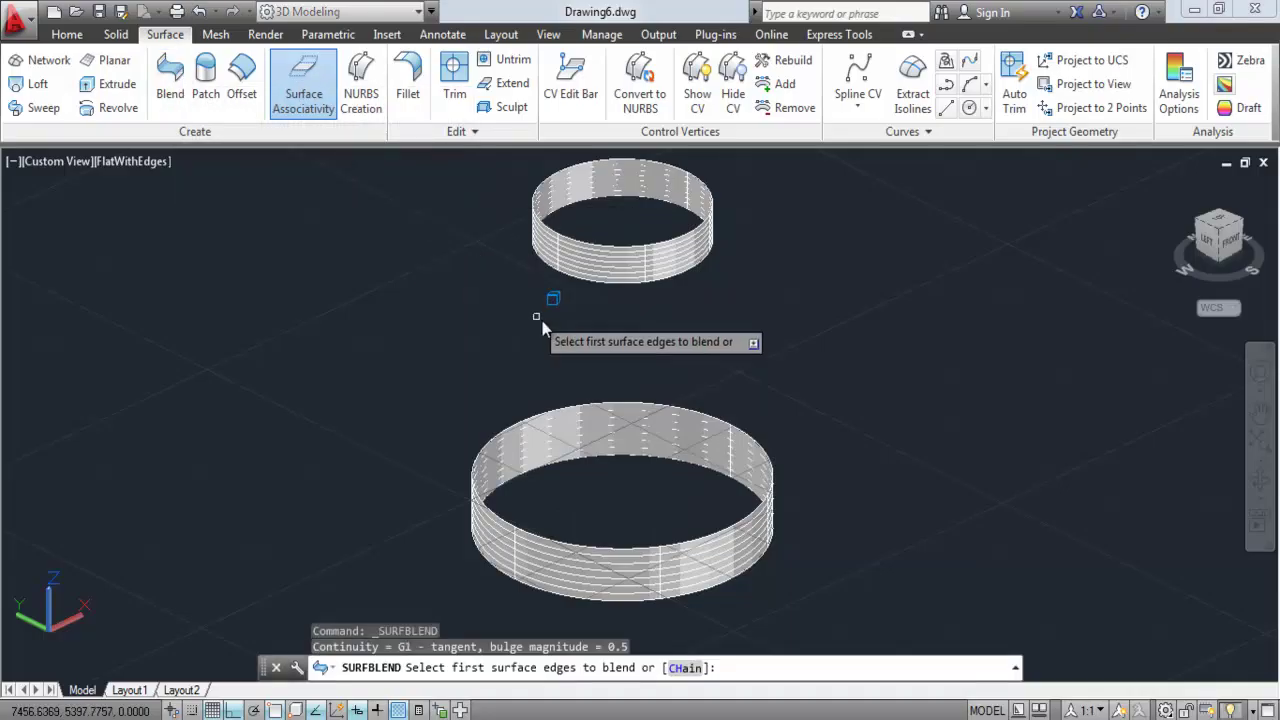
left_click(567, 276)
key("Return")
left_click(505, 425)
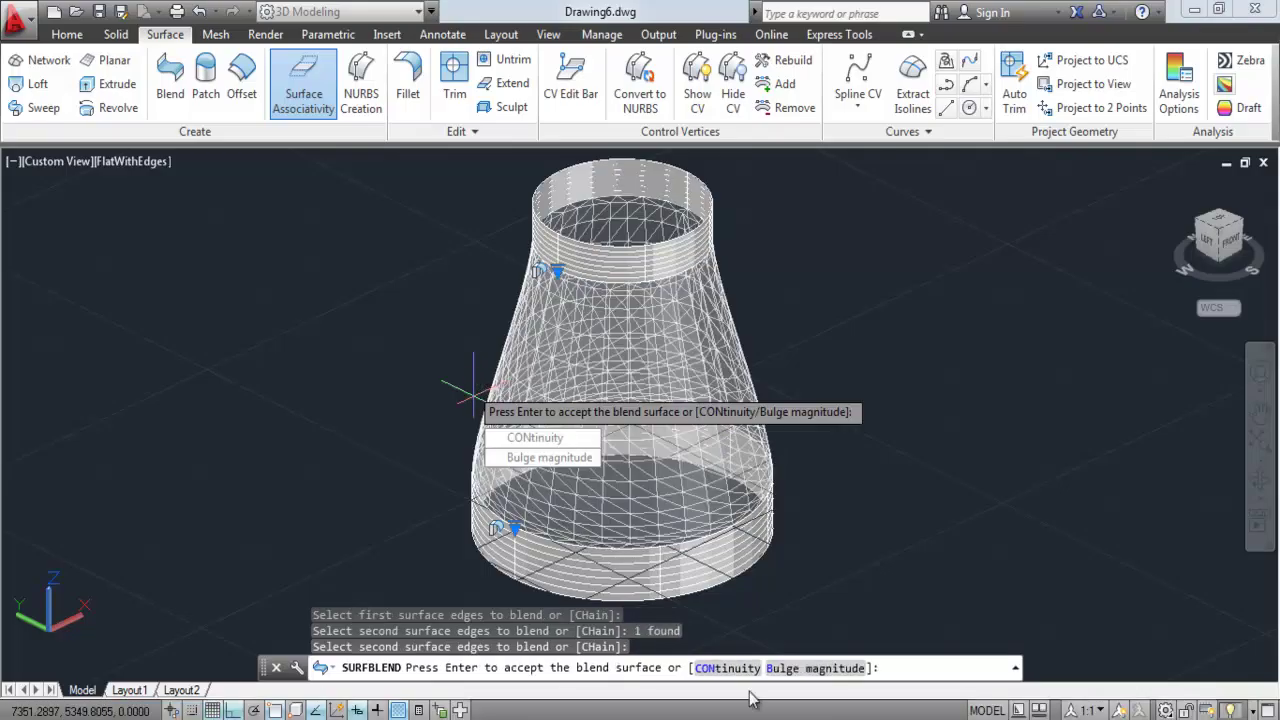
Set bulge magnitude 3 at the first edge, keep 0.5 at the second, and accept.
left_click(521, 458)
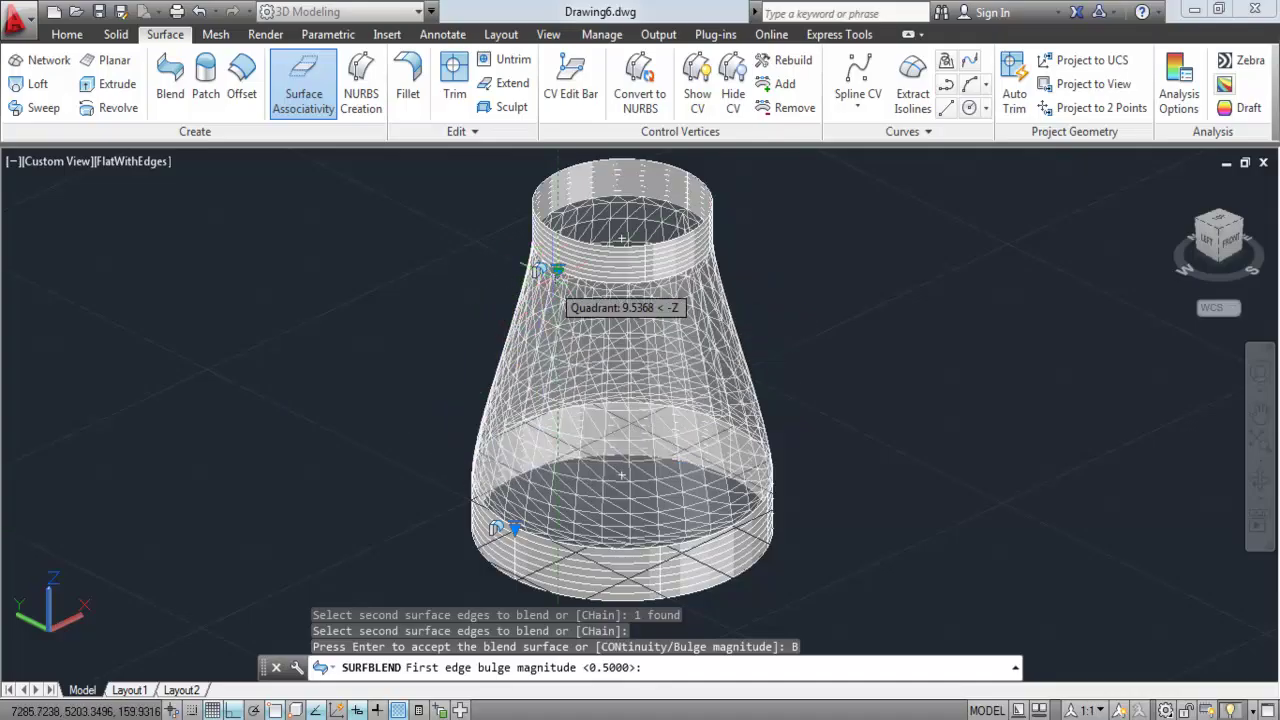
scroll(578, 218, "up", 2)
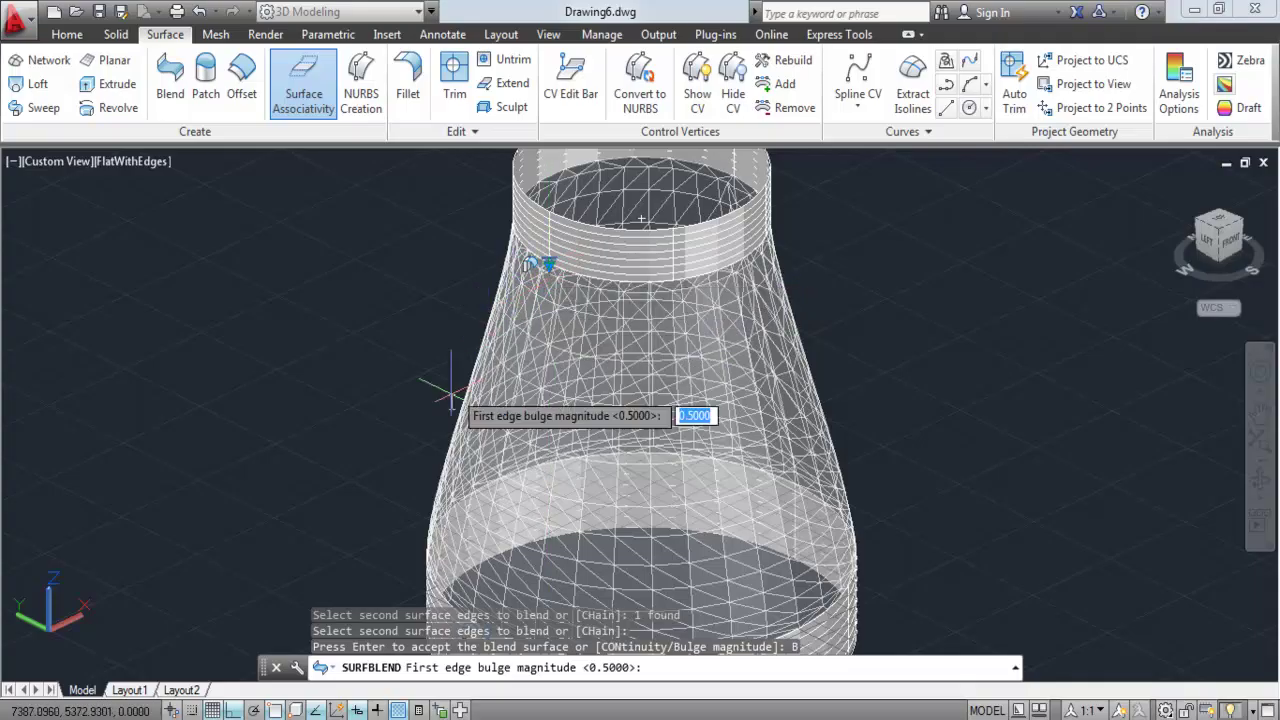
scroll(565, 300, "down", 2)
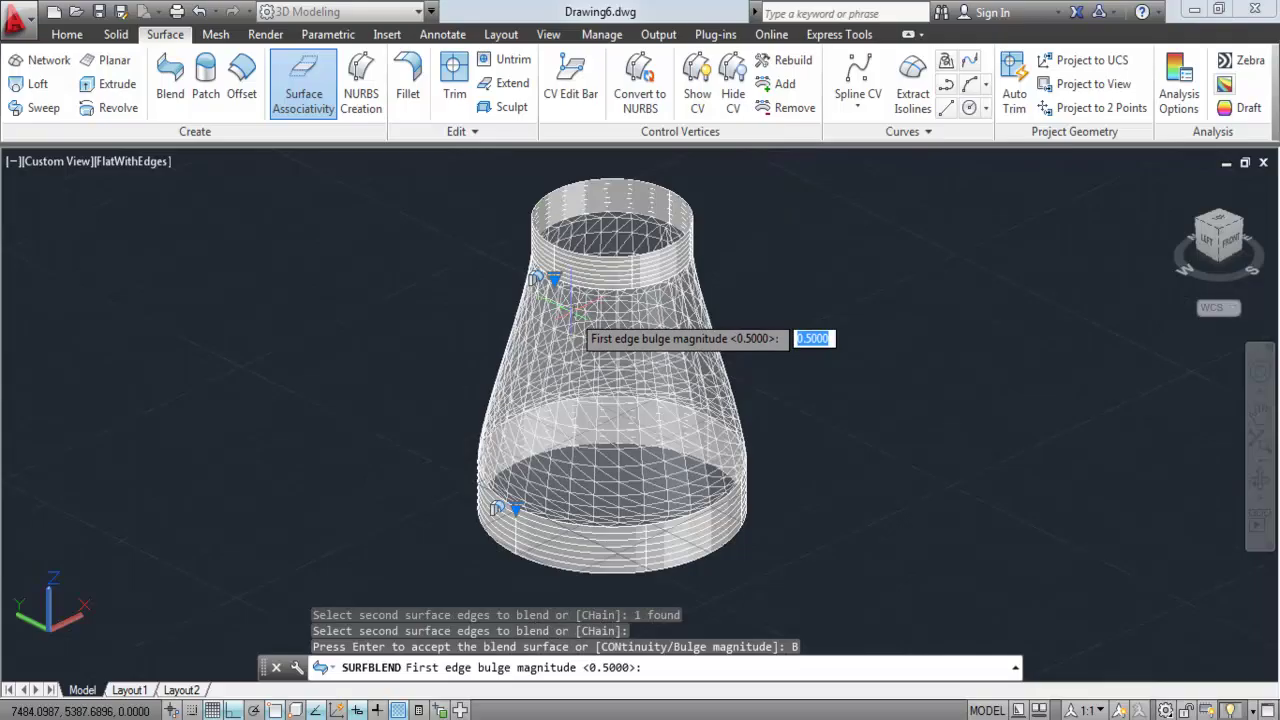
type("3")
key("Return")
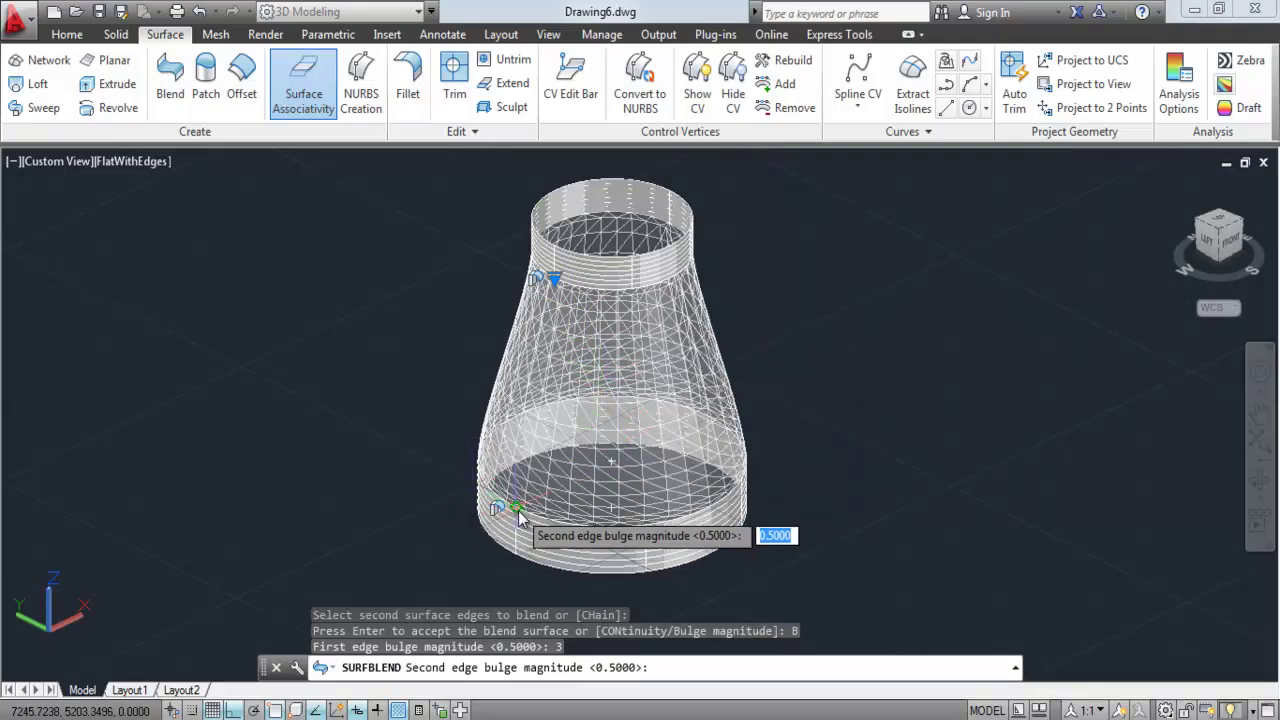
key("Return")
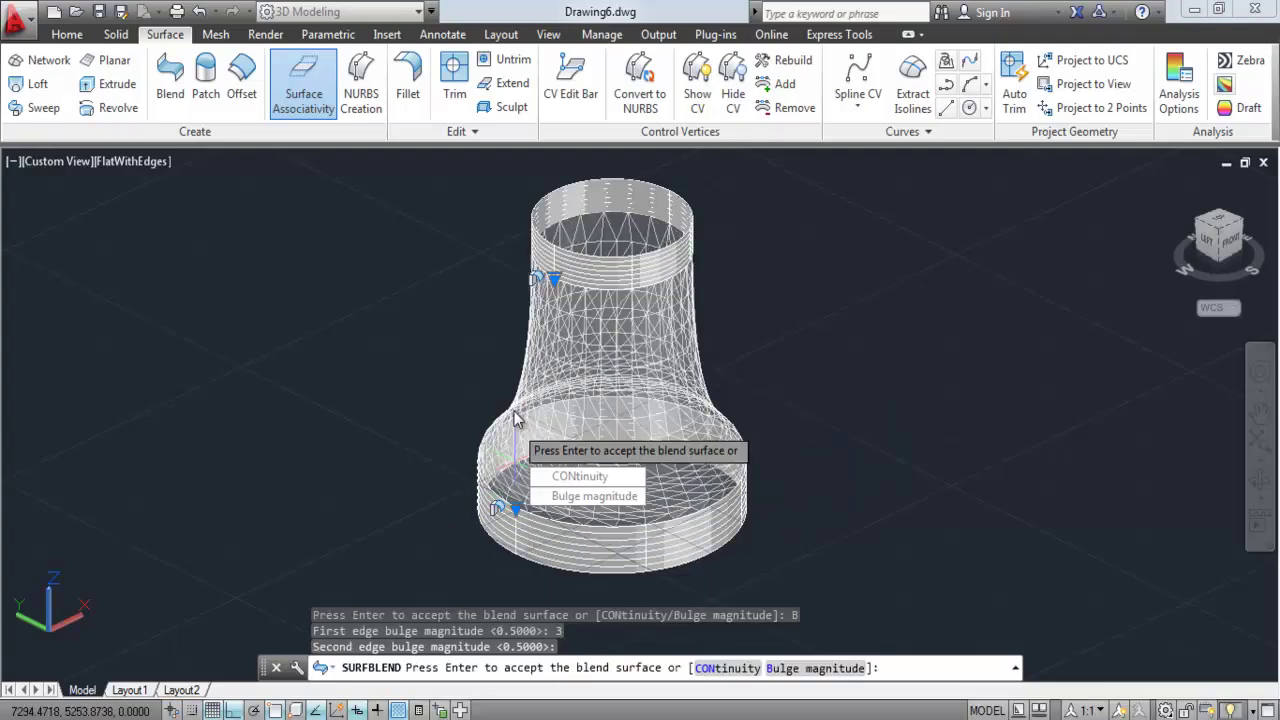
key("Return")
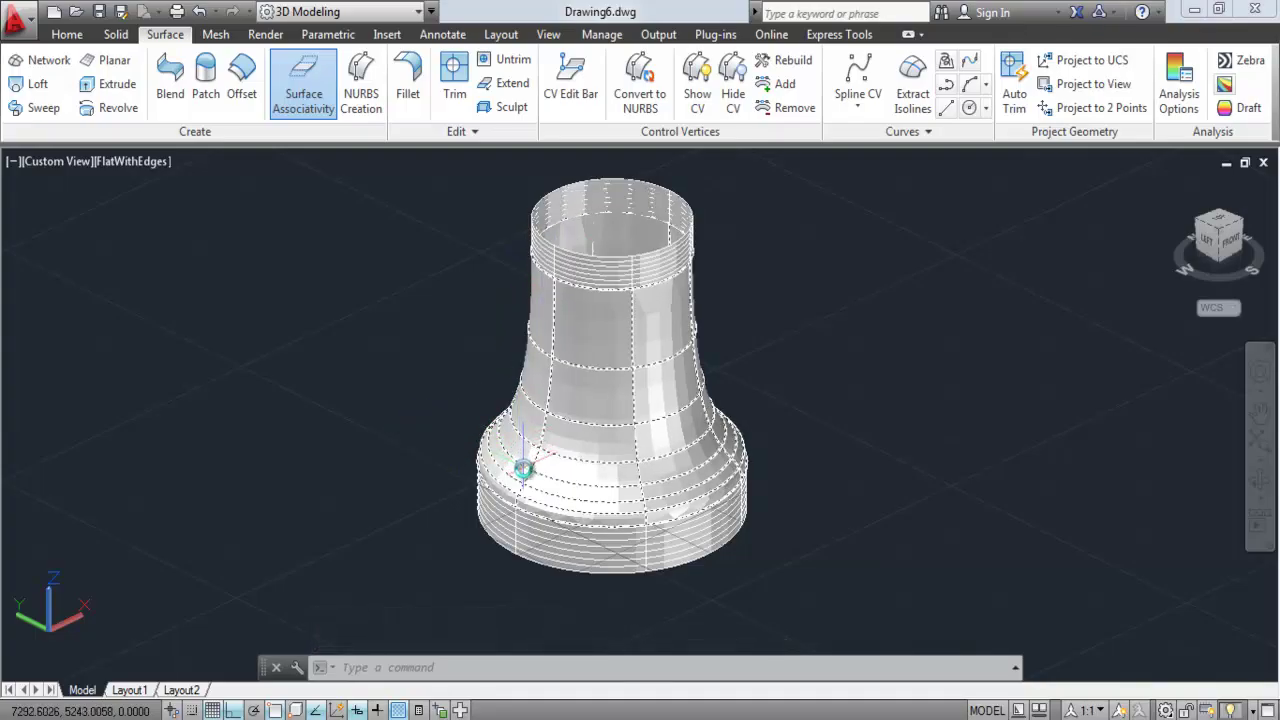
scroll(520, 466, "up", 2)
Zoom out and orbit slightly to look over the bell-shaped model.
scroll(527, 465, "down", 2)
scroll(531, 449, "down", 1)
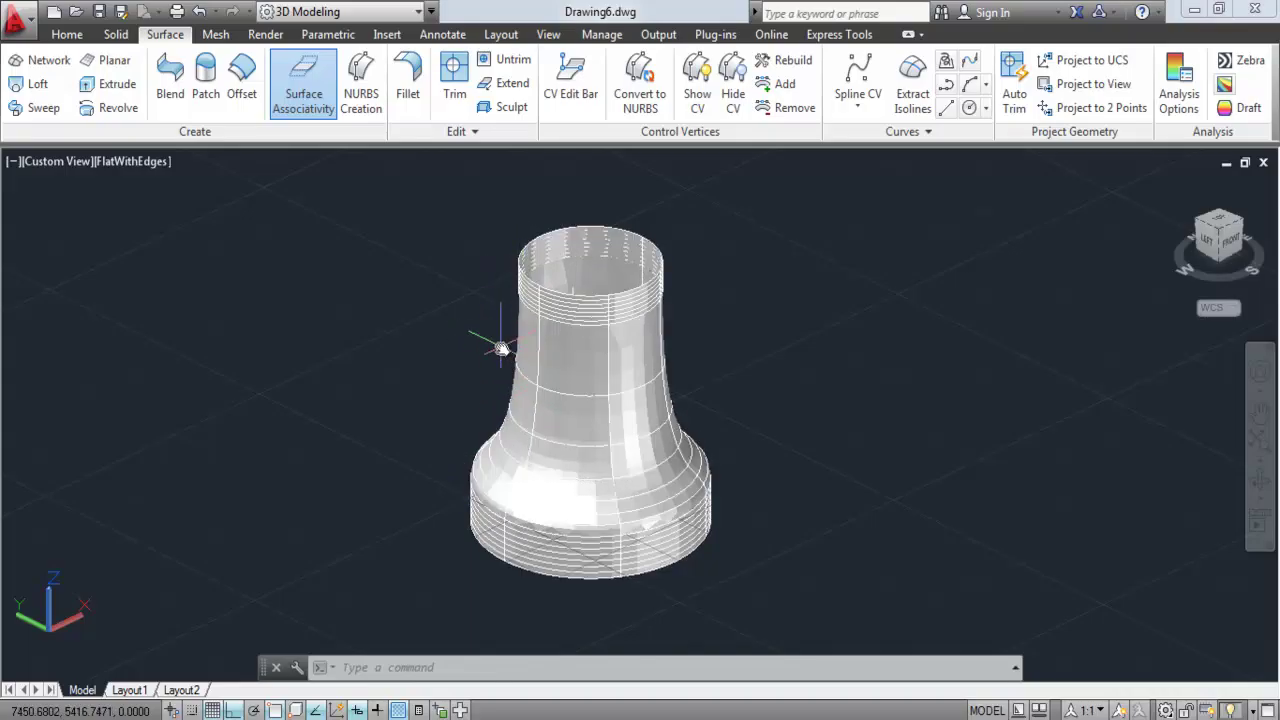
mouse_move(500, 349)
middle_mouse_down("shift")
mouse_move(490, 368)
mouse_move(457, 355)
middle_mouse_up("shift")
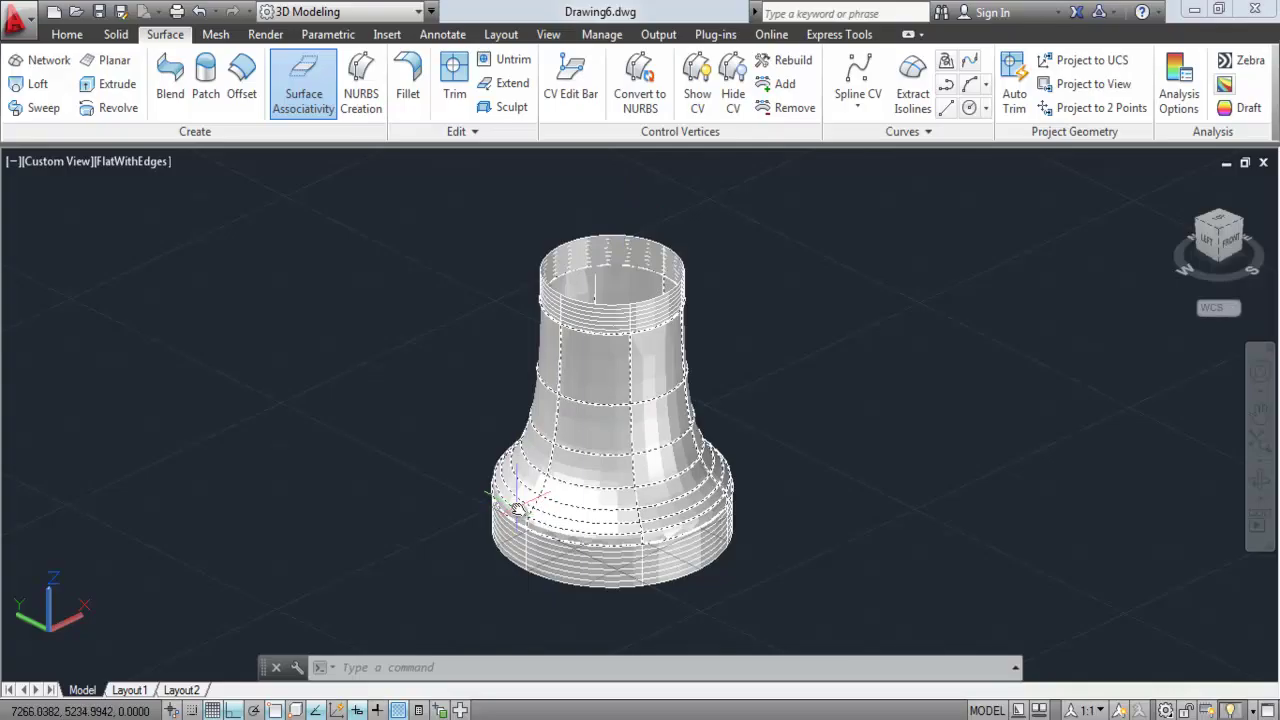
left_click(586, 330)
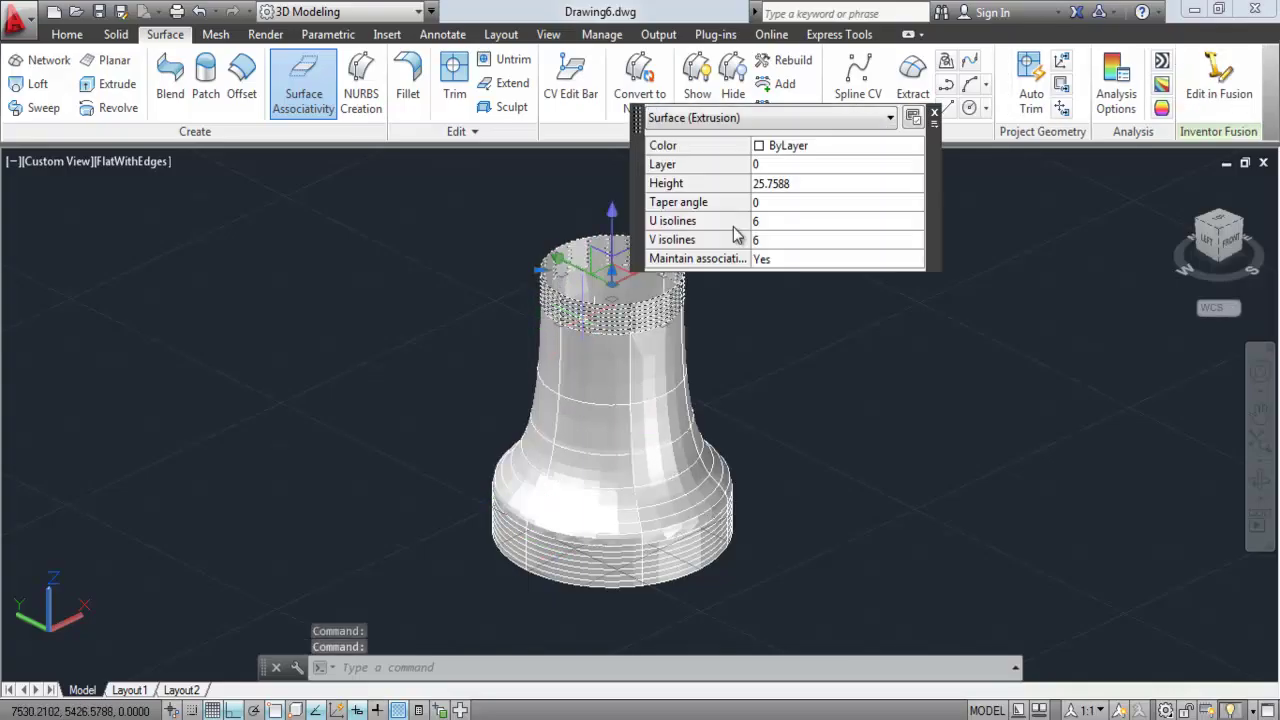
Set the top ring's colour to Red in Quick Properties.
left_click(800, 146)
left_click(780, 202)
key("Escape")
key("Escape")
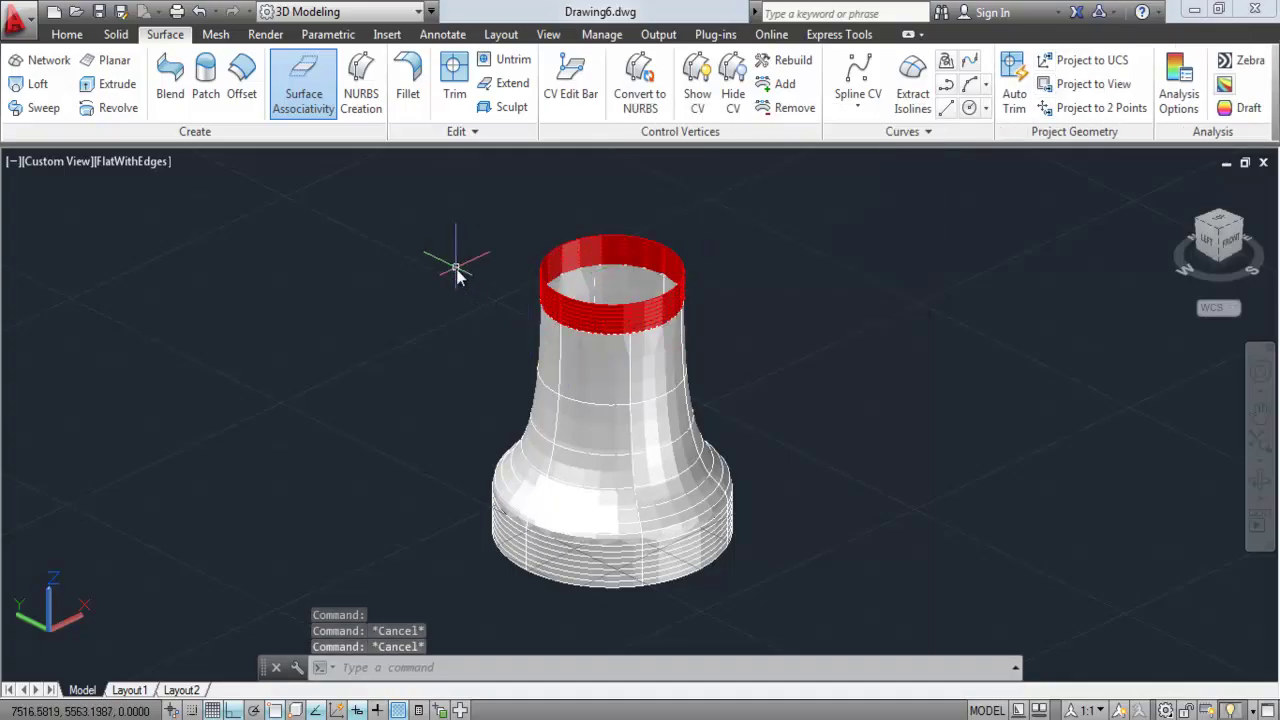
Match the top ring's red colour onto the blend body and bottom ring.
type("mat")
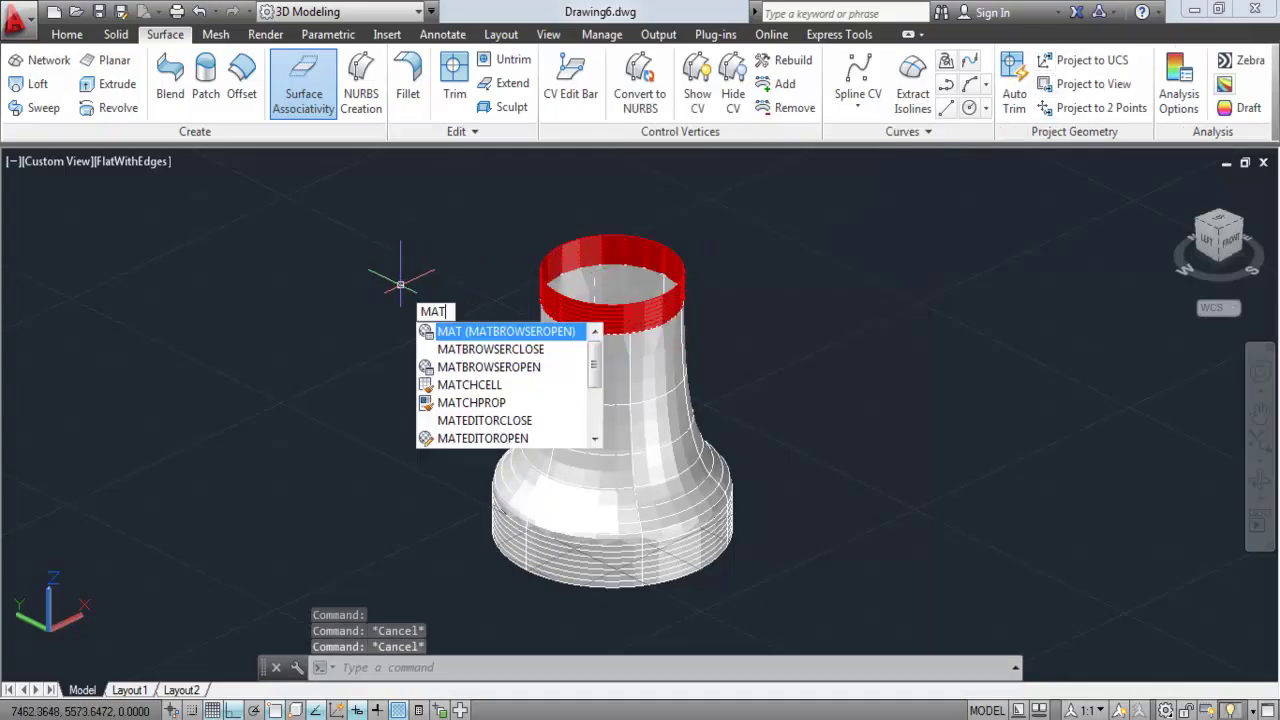
left_click(471, 402)
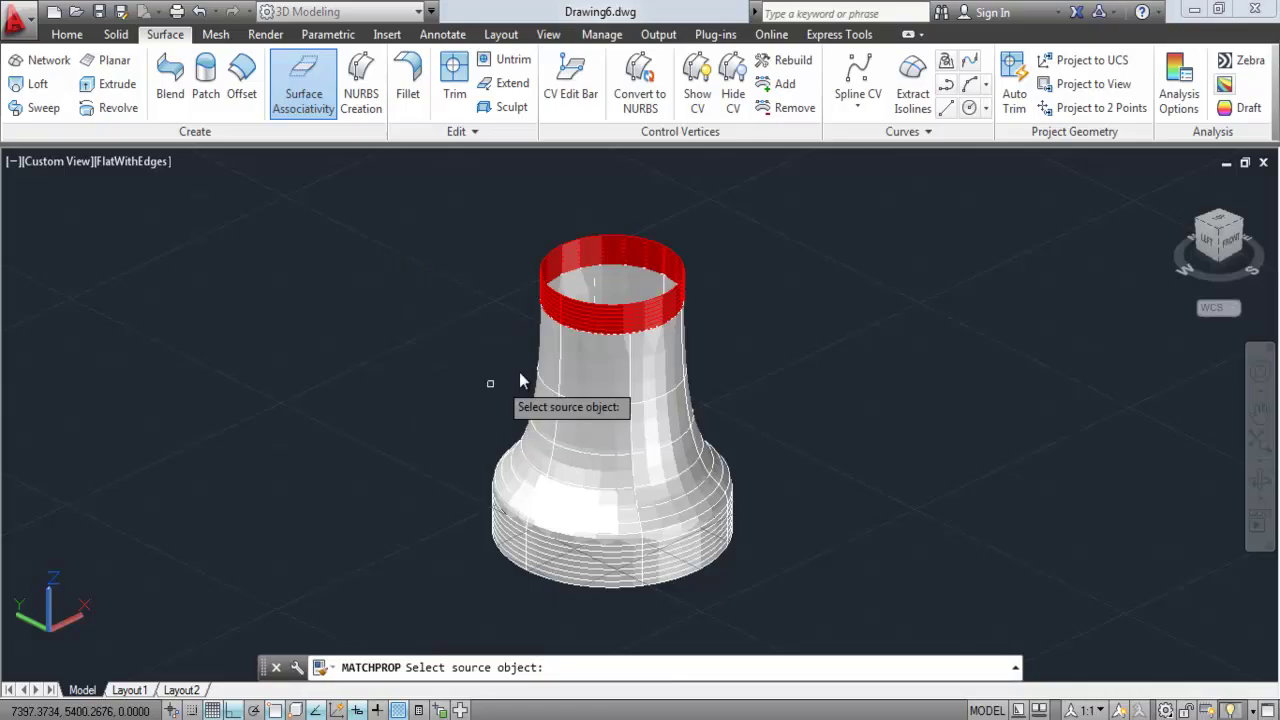
left_click(605, 330)
left_click(575, 425)
left_click(580, 500)
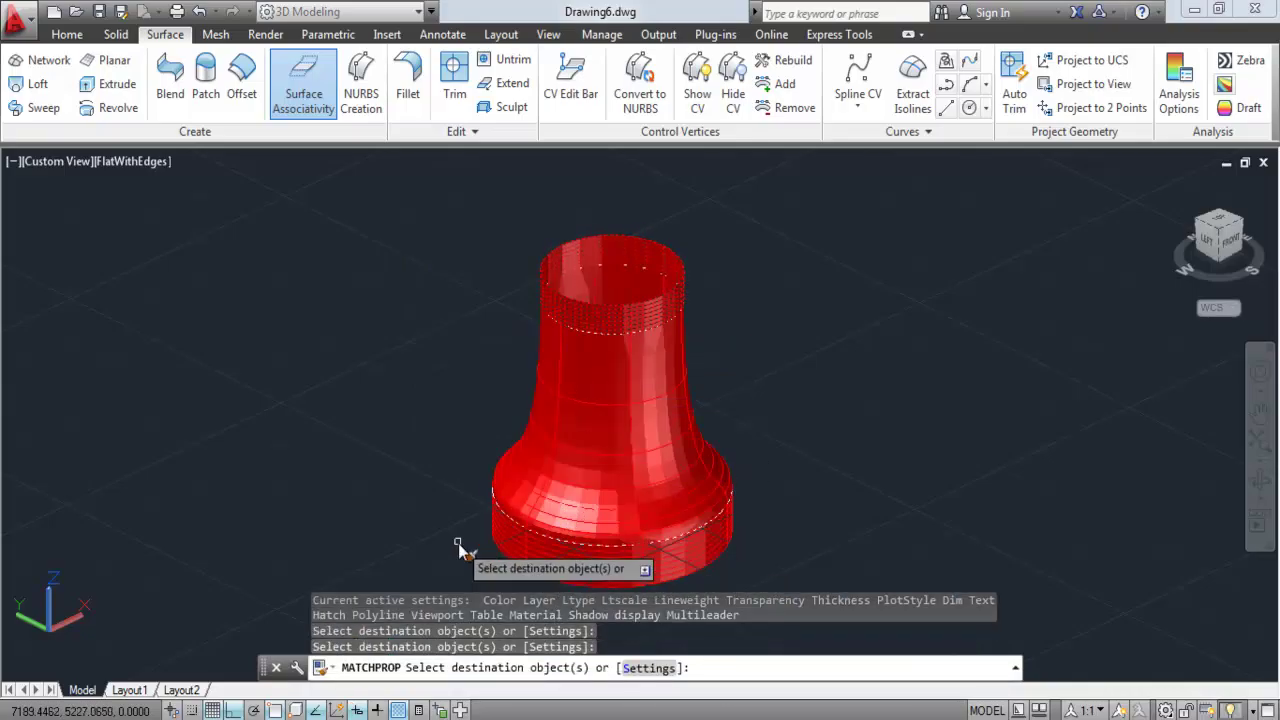
key("Return")
left_click(606, 300)
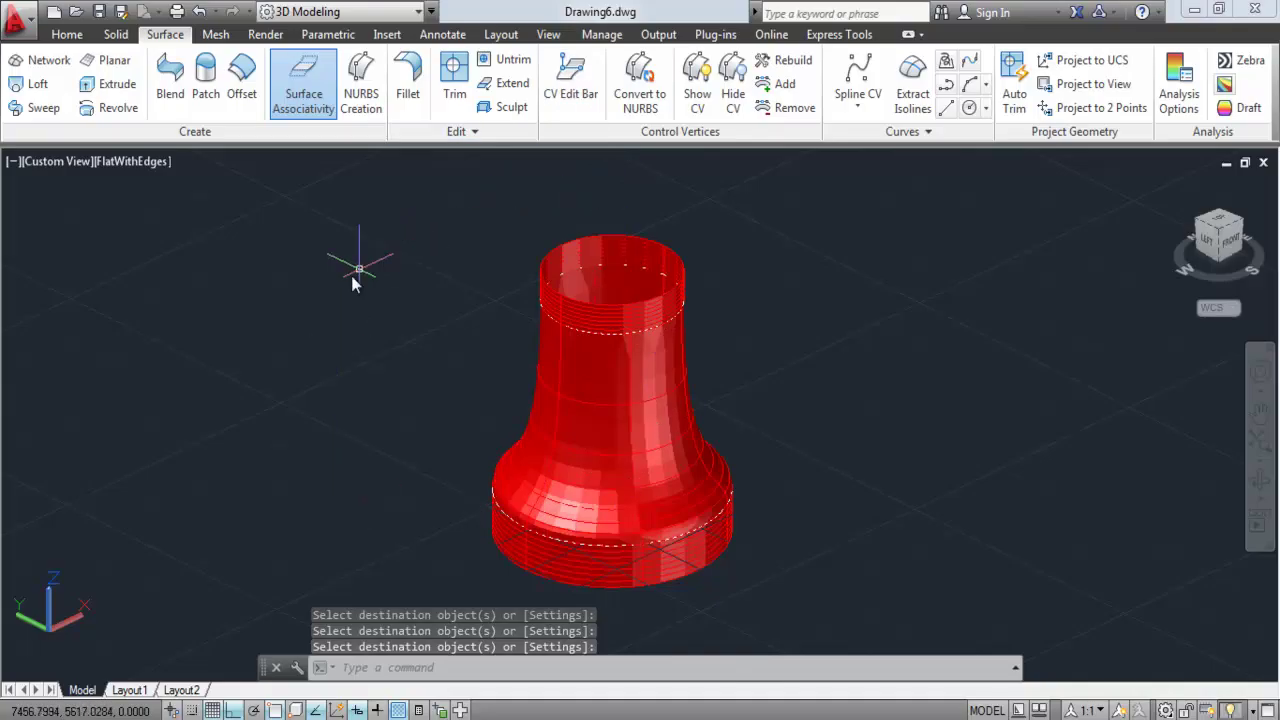